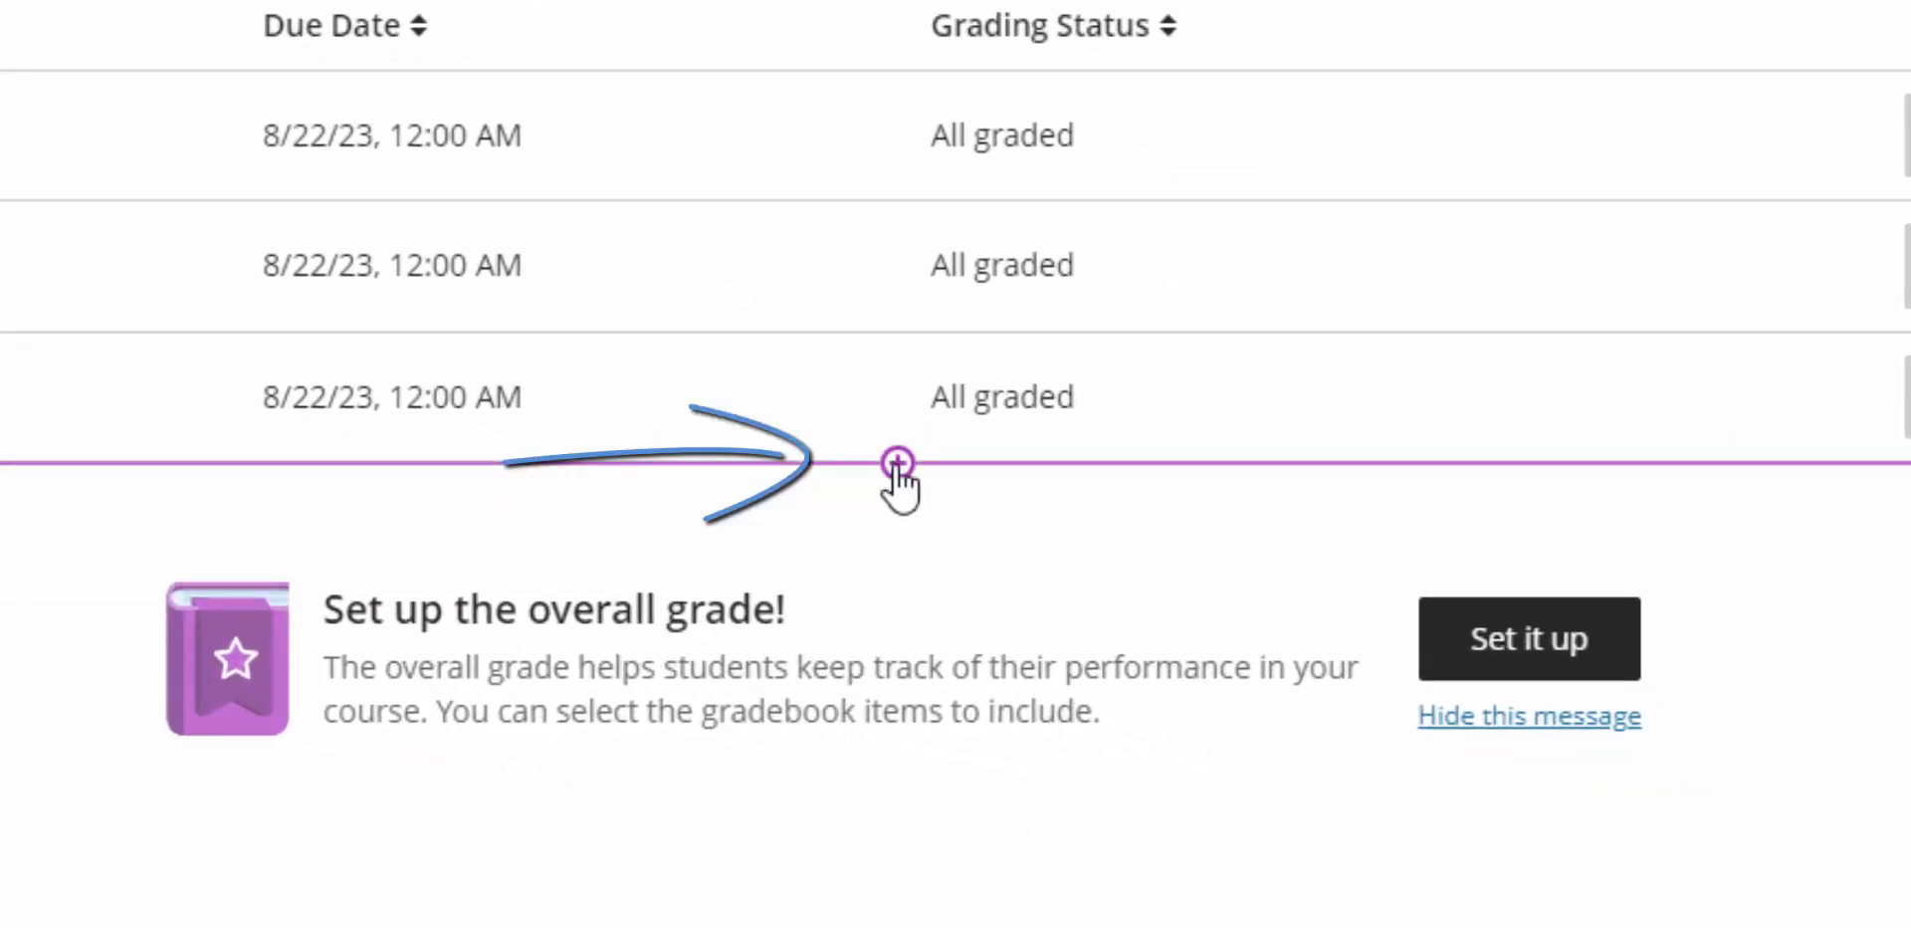
# Step: Create a calculation below the last gradebook item, titled Final Grade and using the Letter grade schema
pyautogui.click(897, 476)
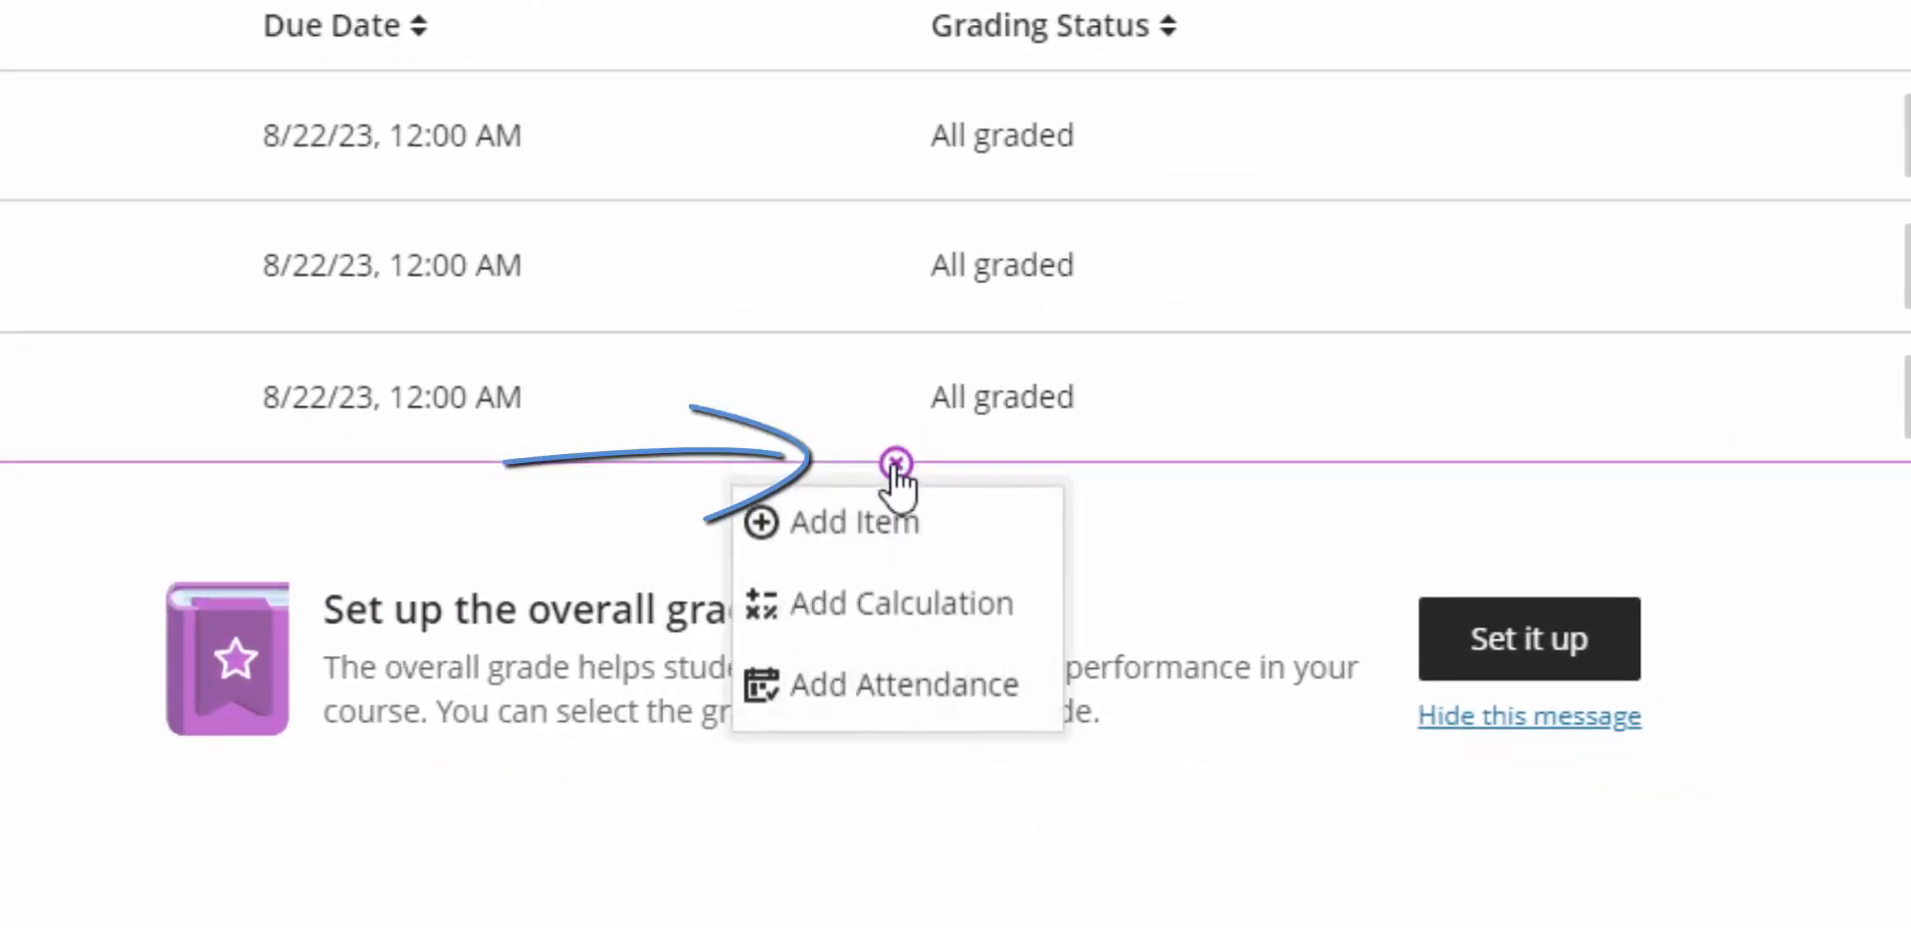
pyautogui.click(862, 615)
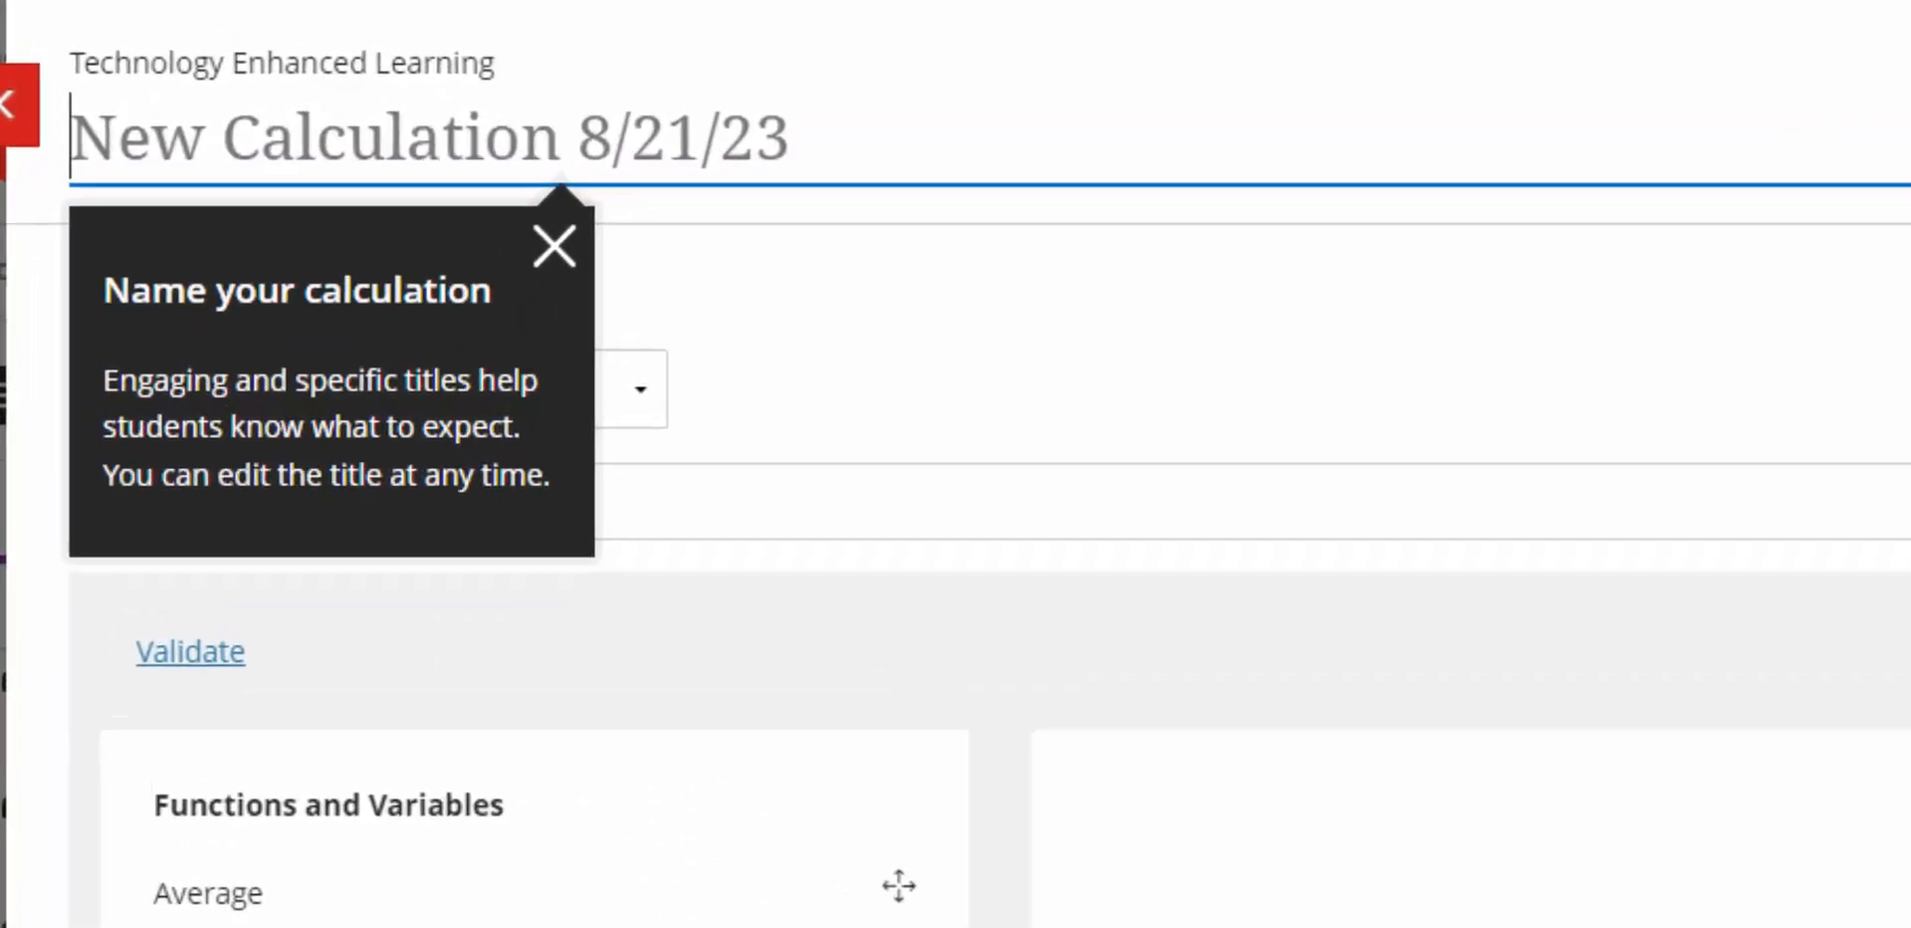
pyautogui.write('Final Grea')
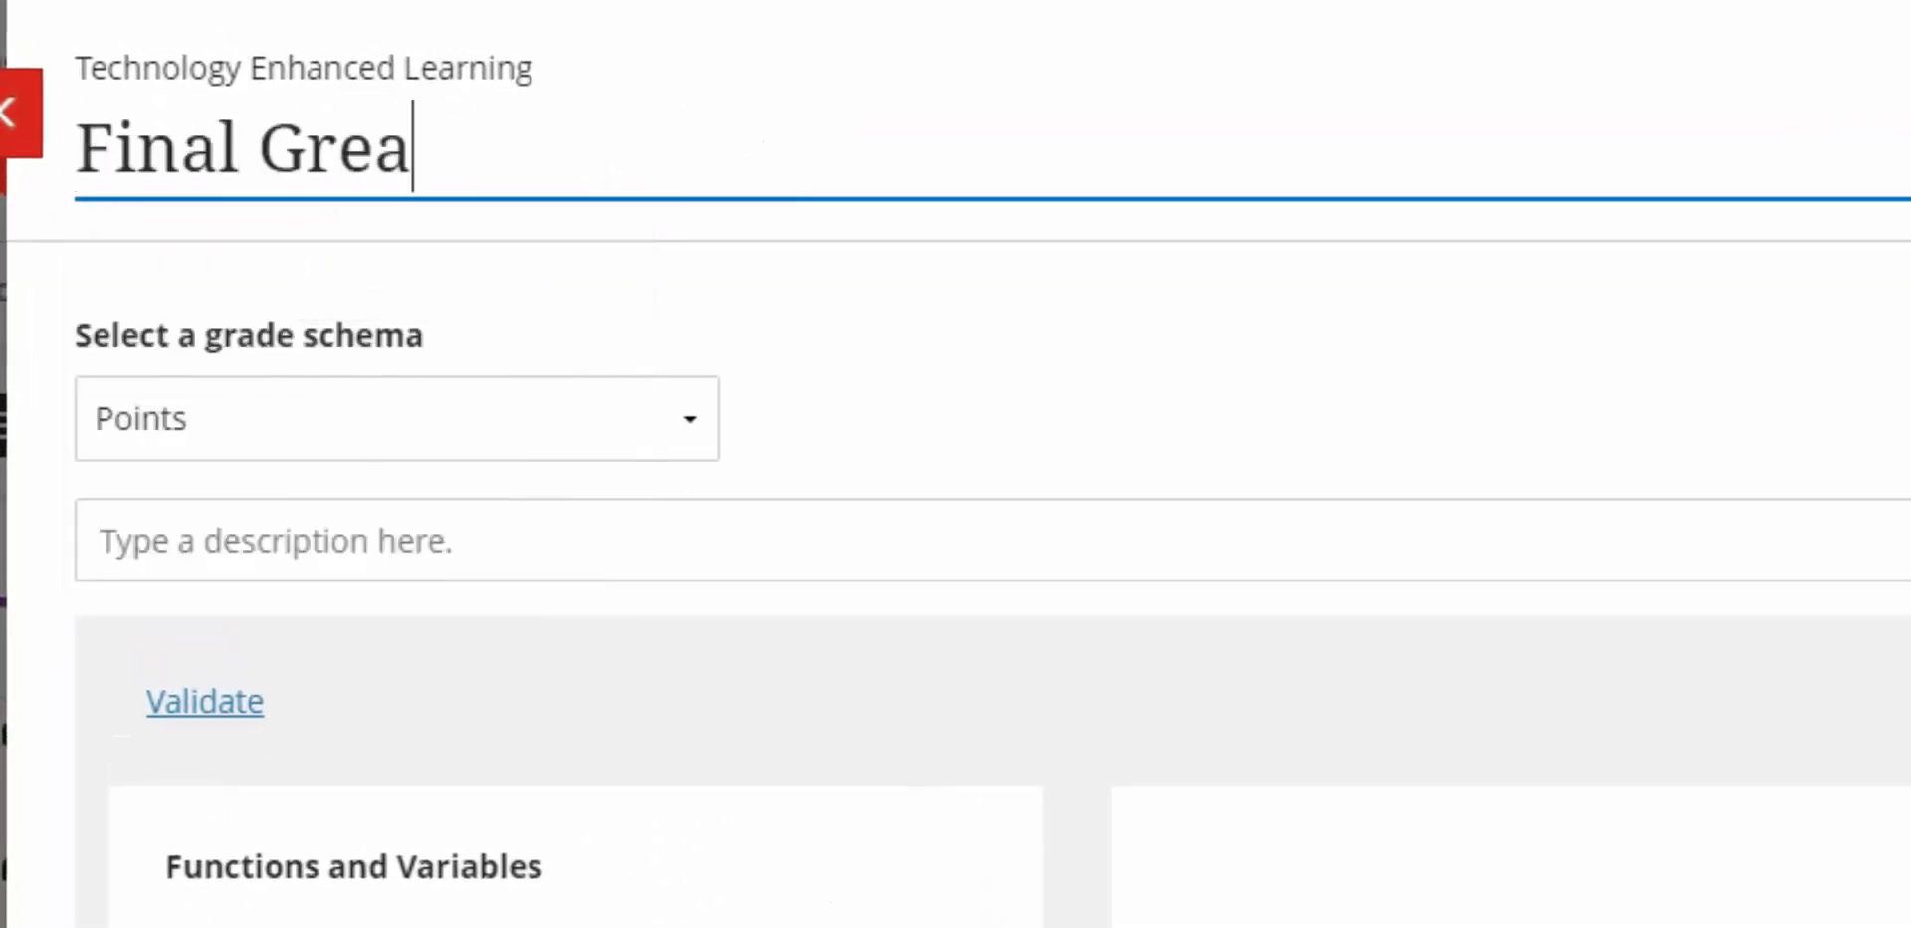
pyautogui.press('BackSpace')
pyautogui.press('BackSpace')
pyautogui.write('ade')
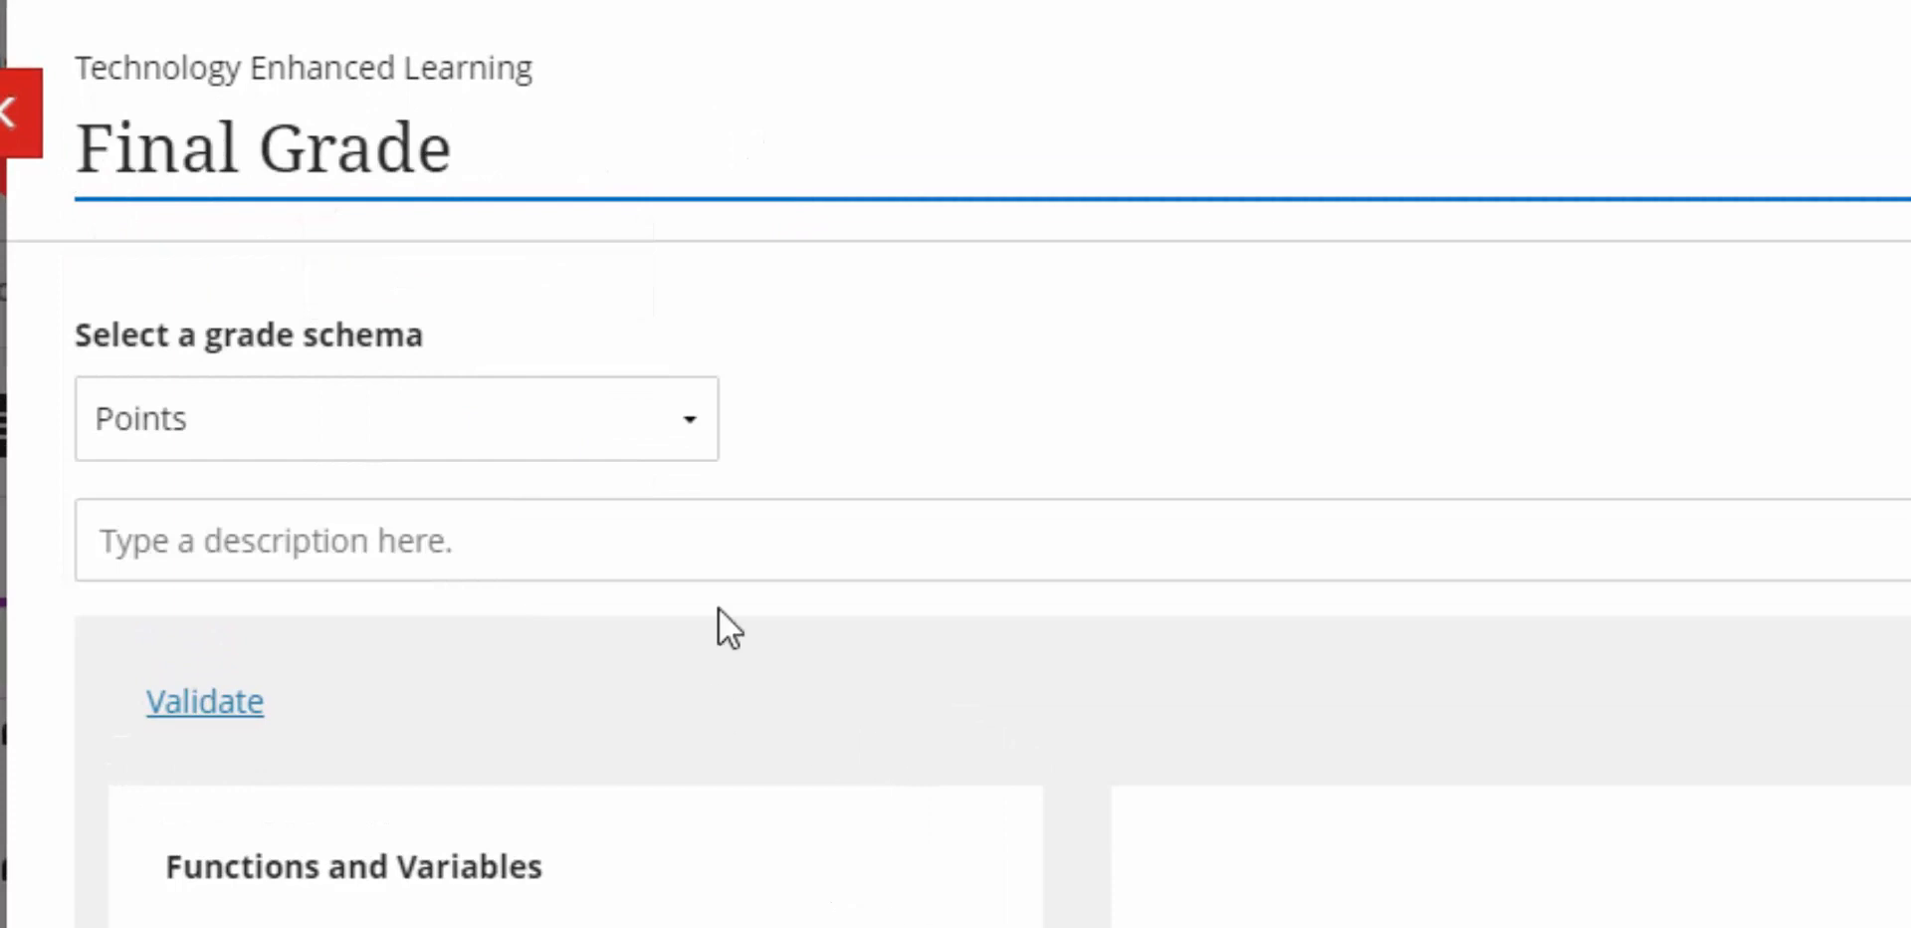
pyautogui.click(698, 422)
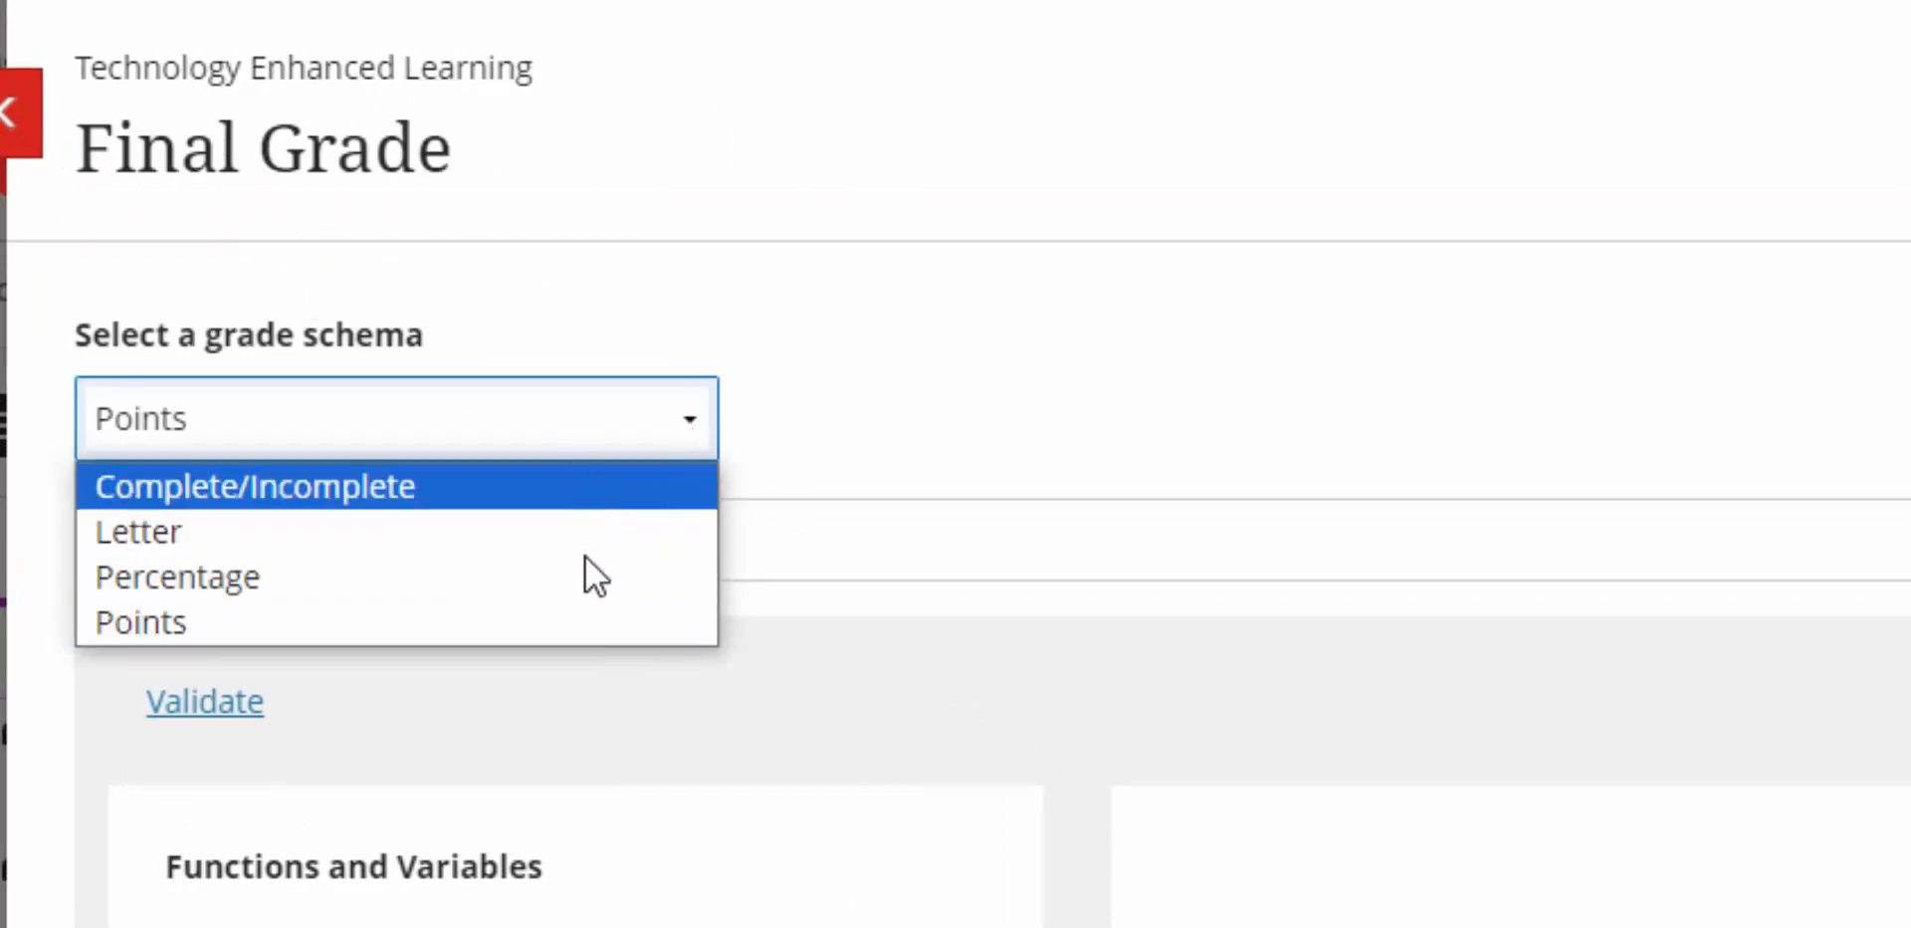
pyautogui.click(404, 530)
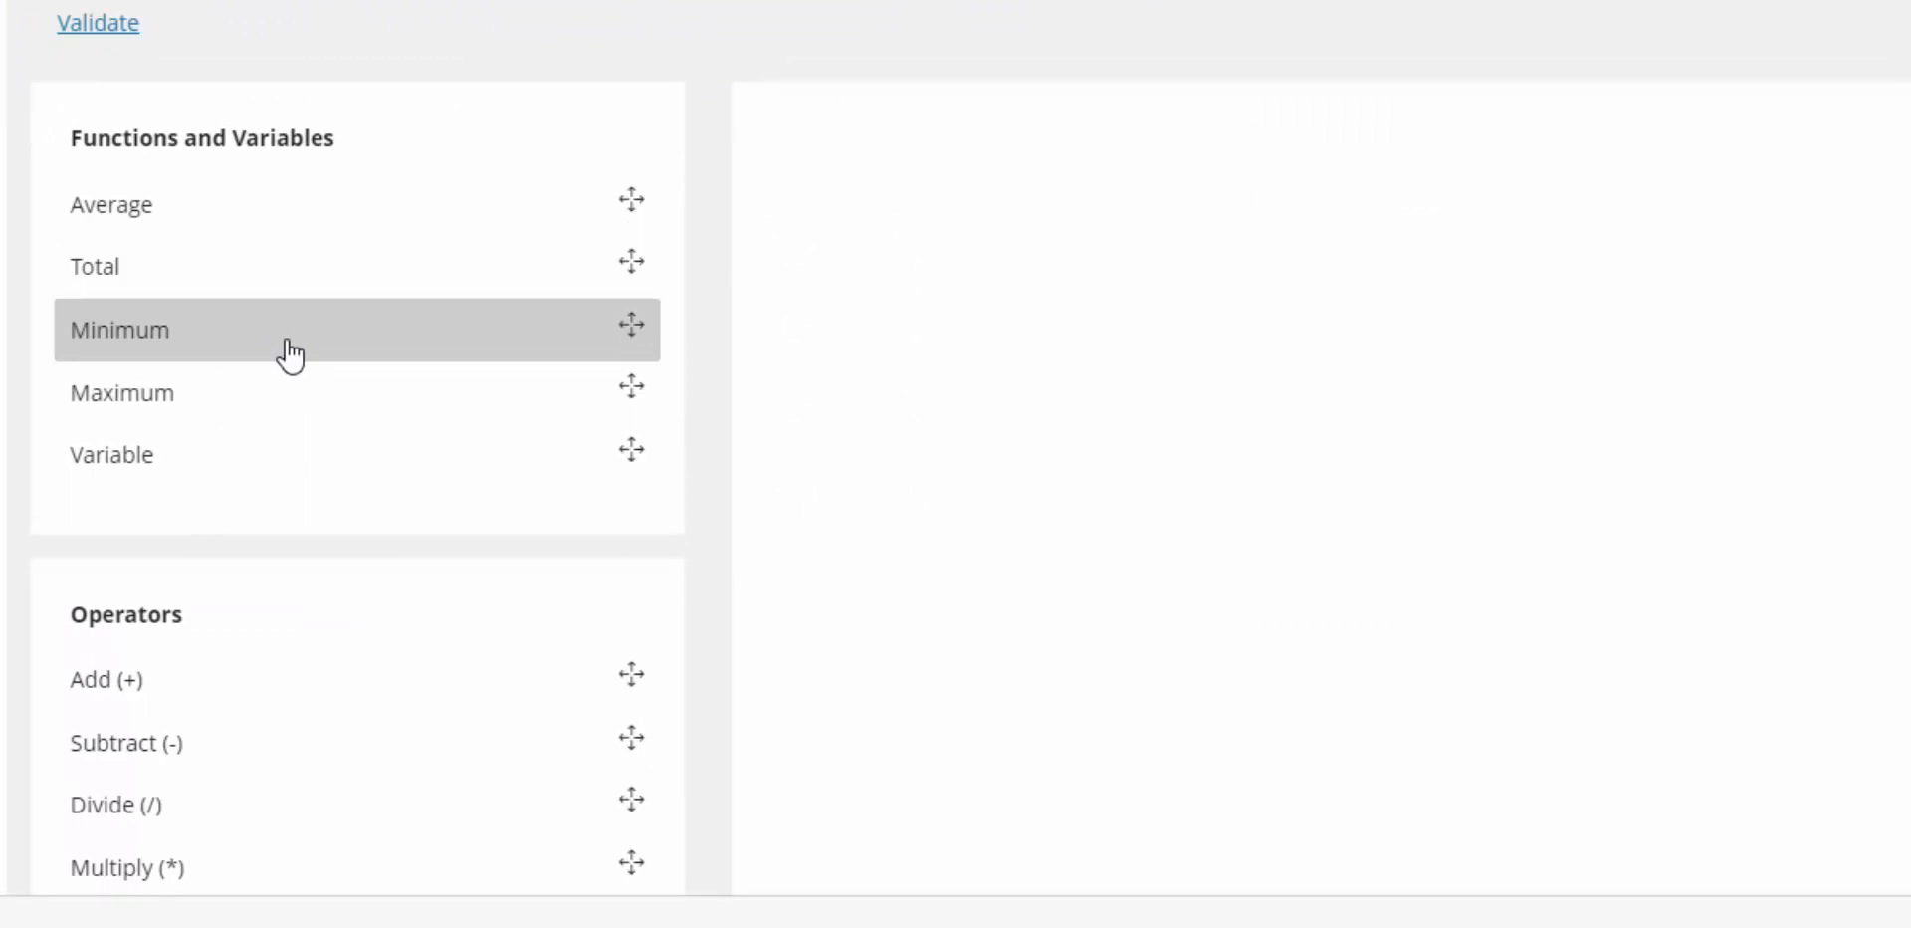
# Step: Start the formula with the Assignment 1 30% variable divided by the value 50
pyautogui.click(323, 481)
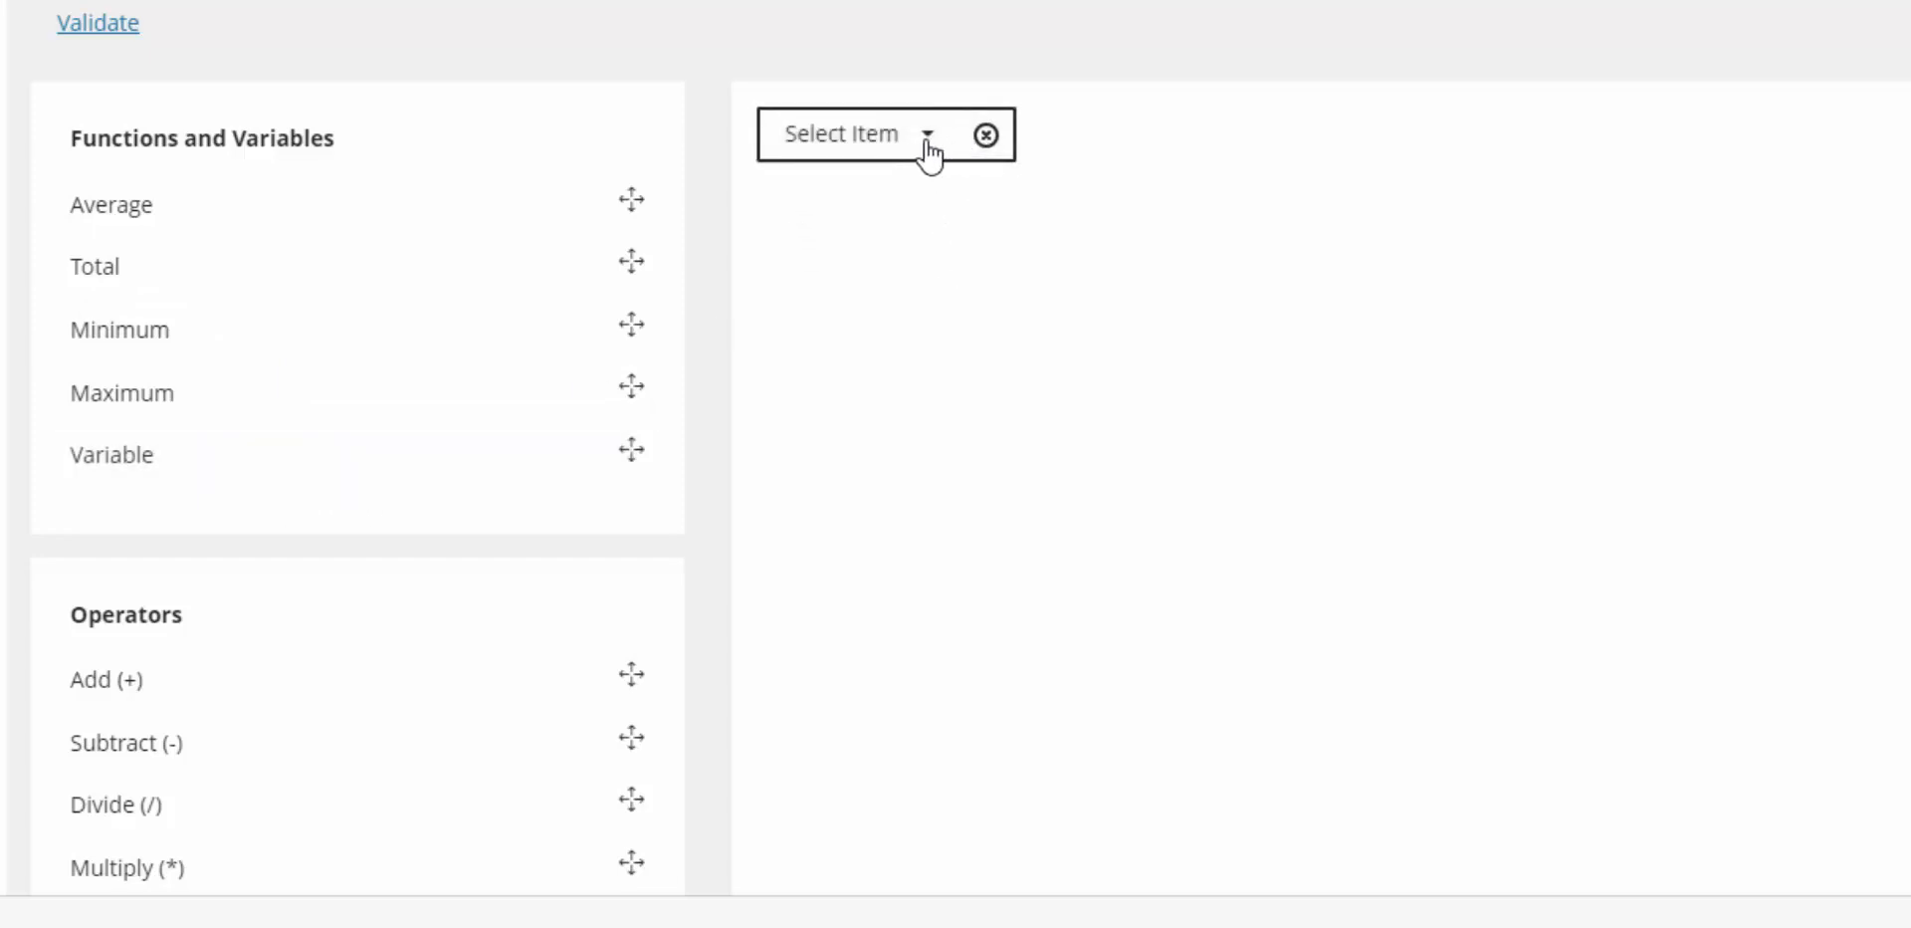
pyautogui.click(928, 150)
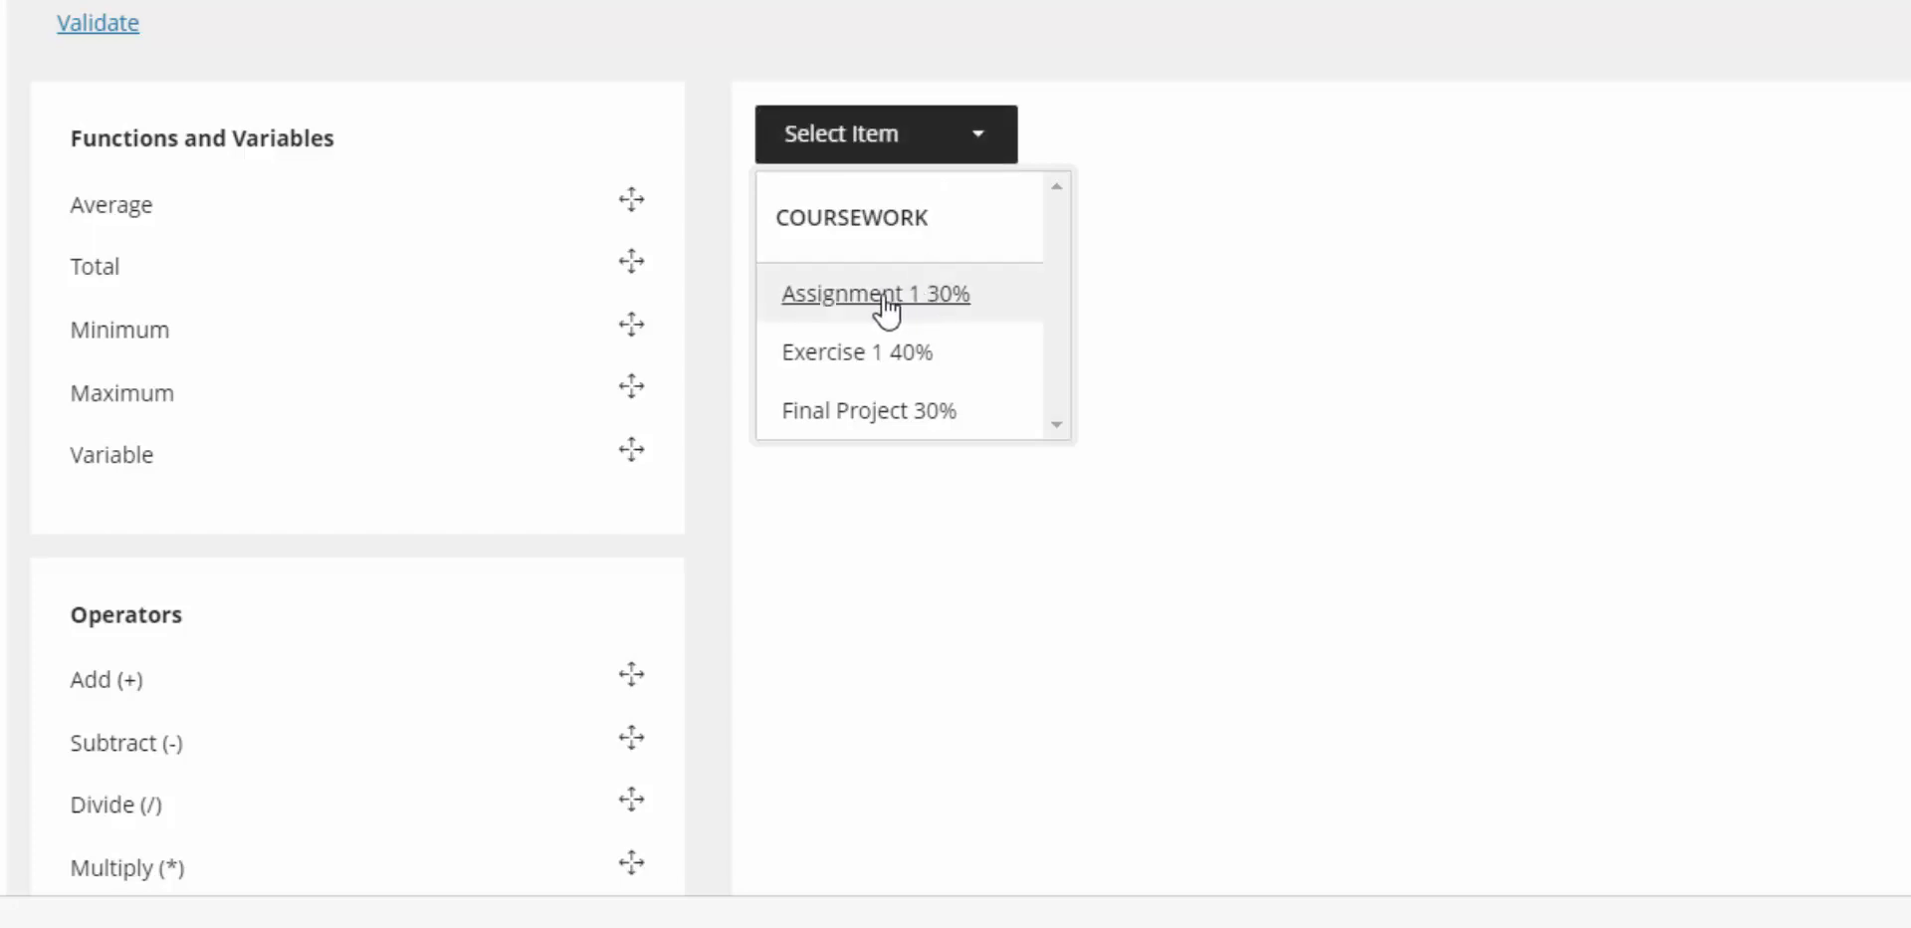
pyautogui.click(938, 309)
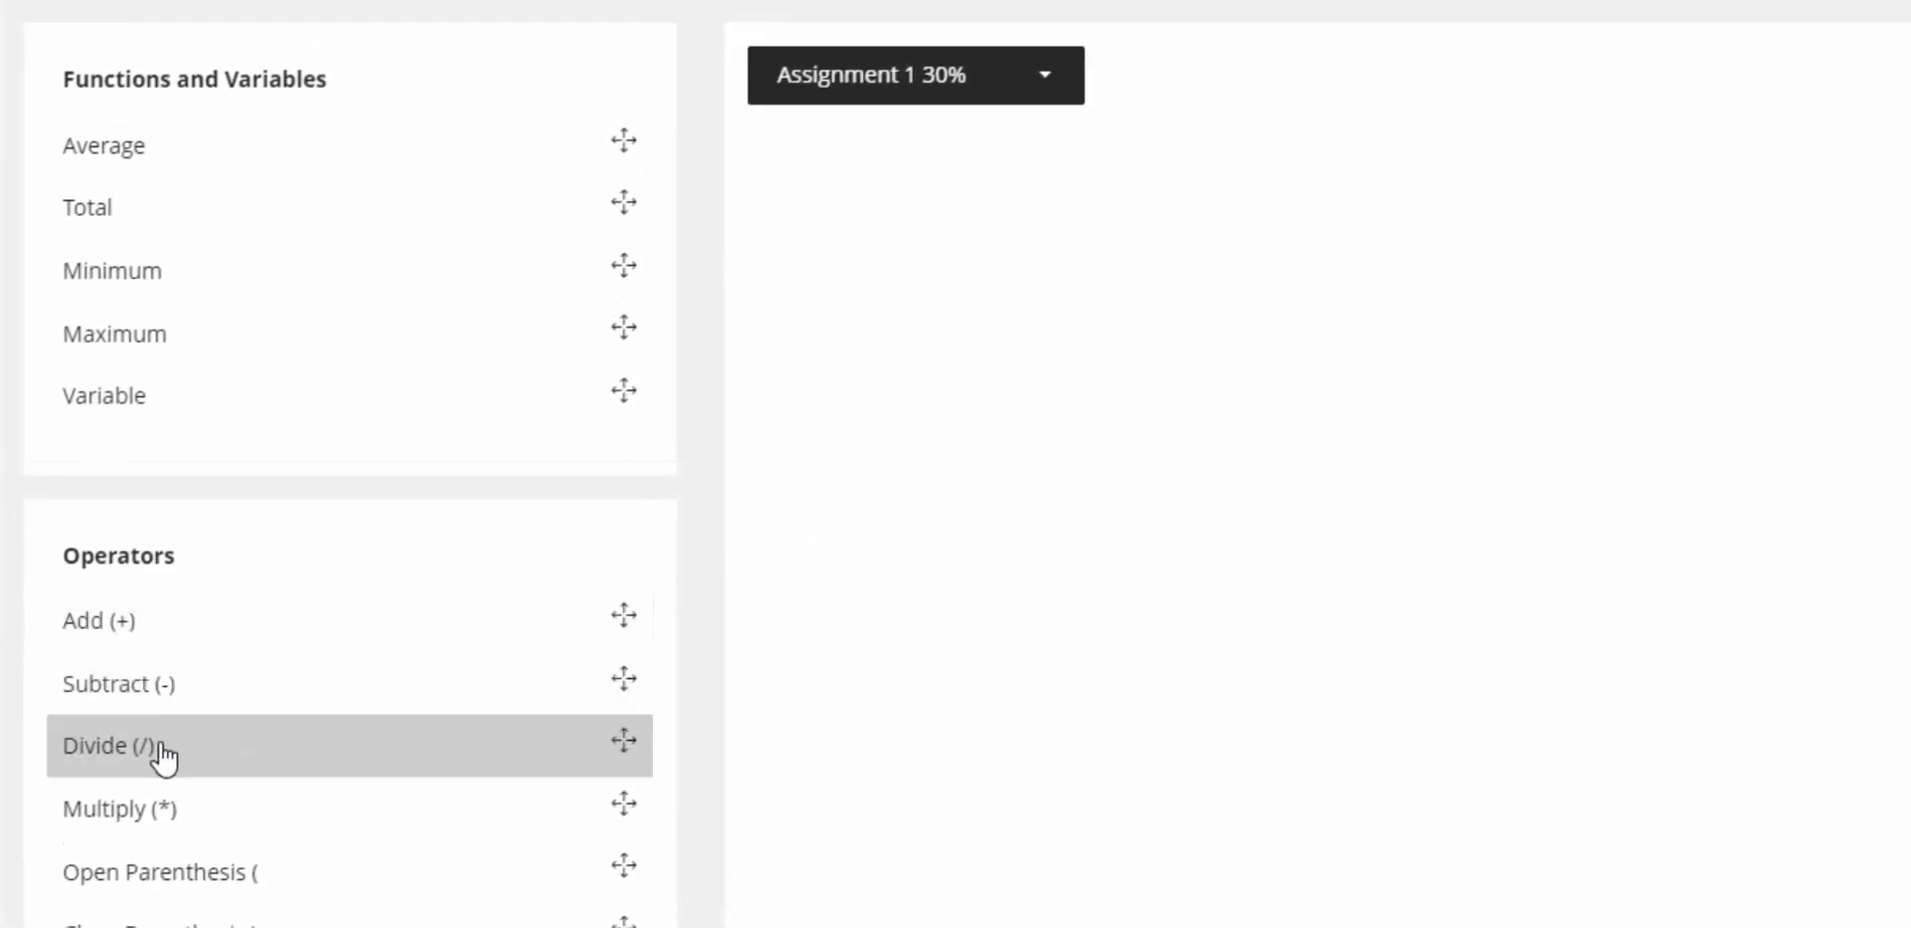
pyautogui.click(159, 756)
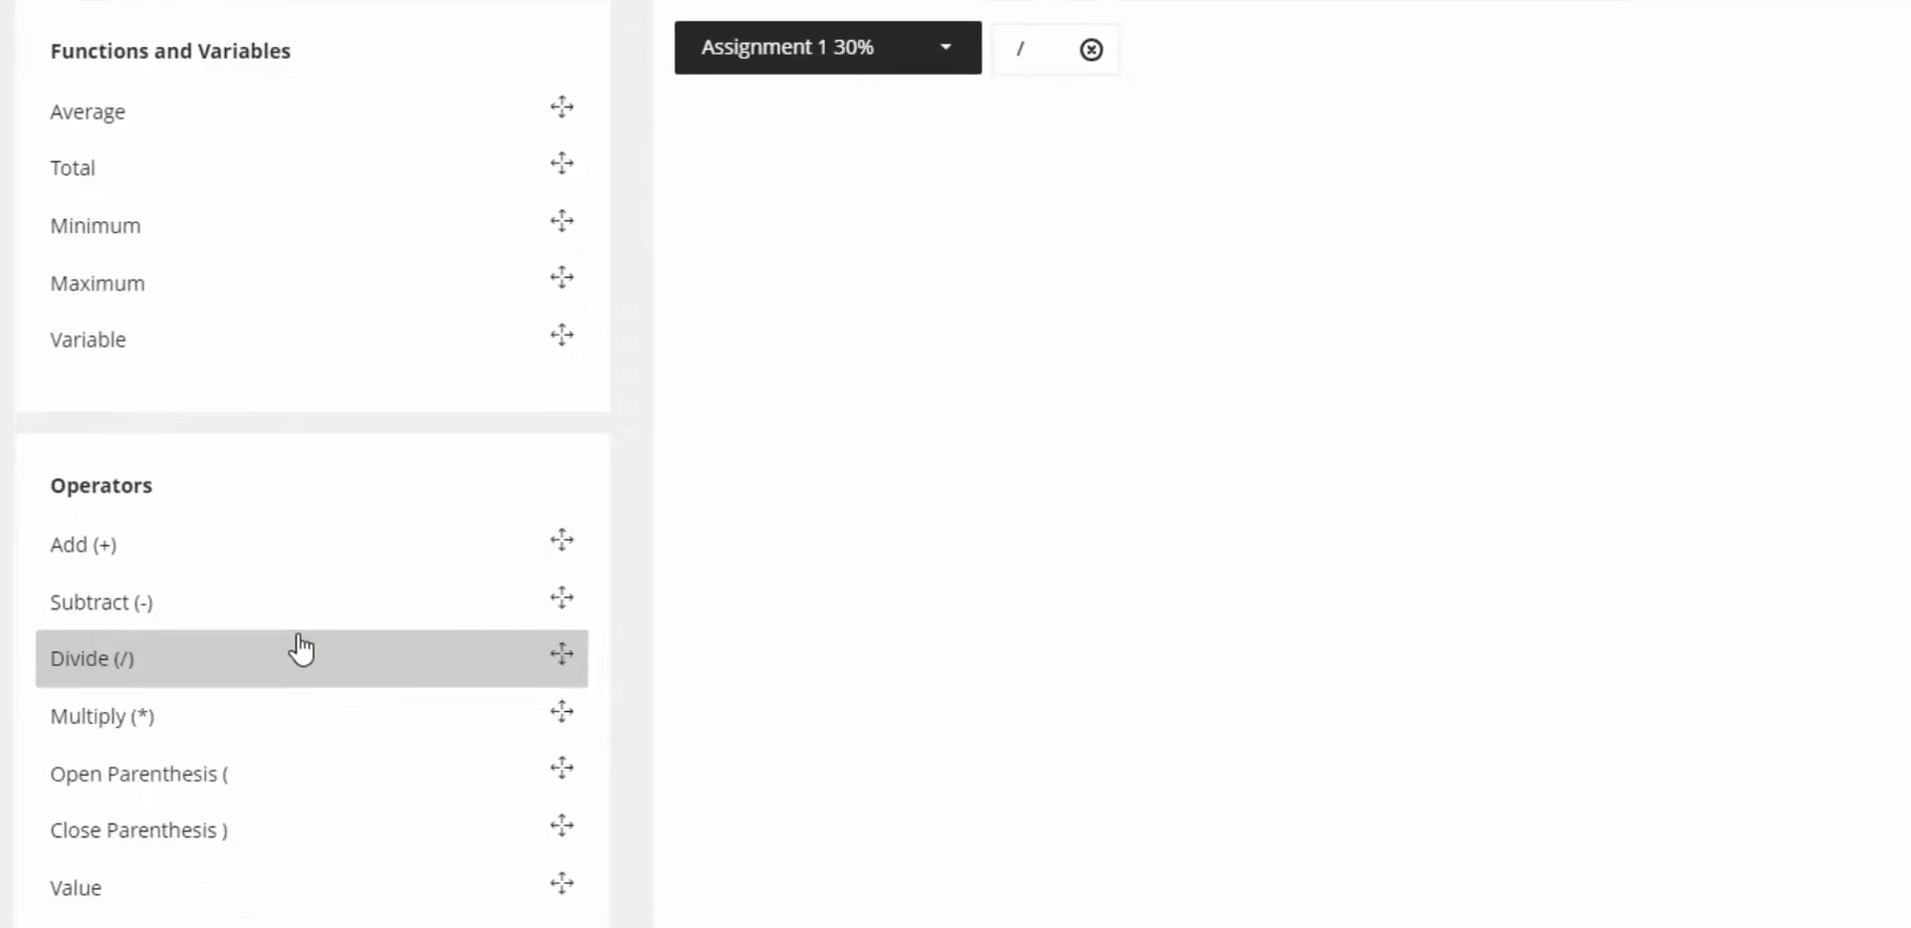
pyautogui.click(94, 901)
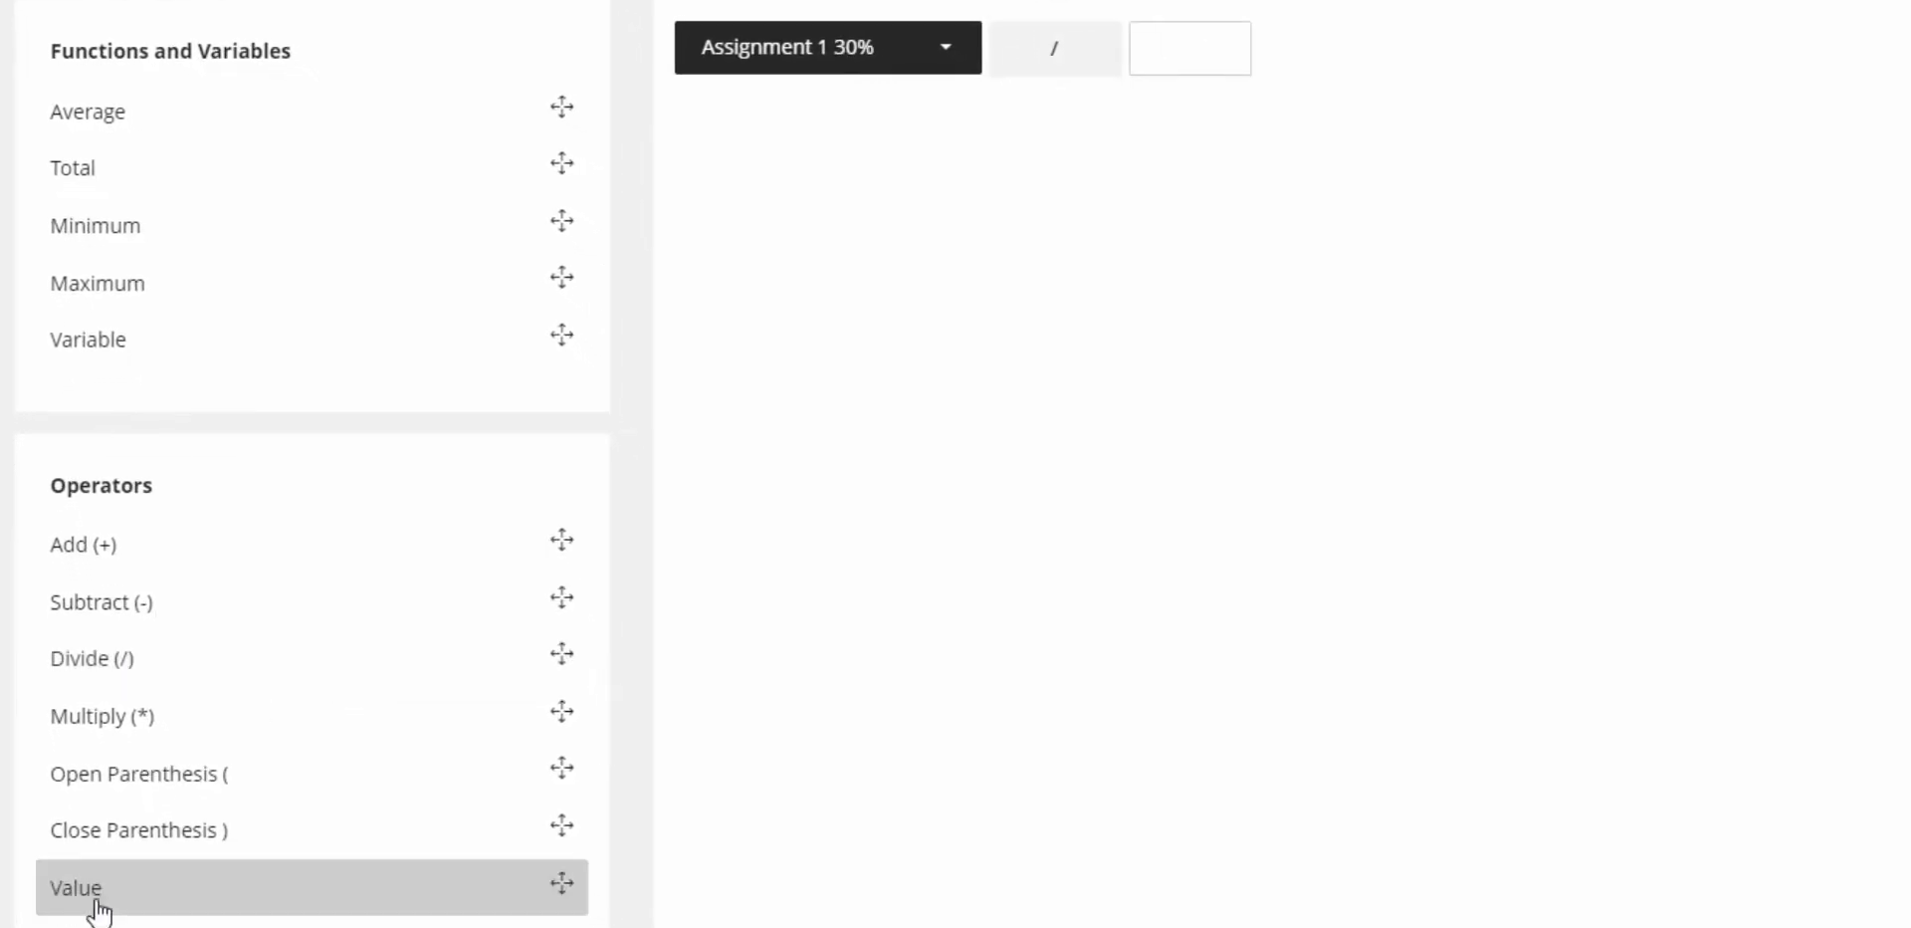
pyautogui.click(1176, 50)
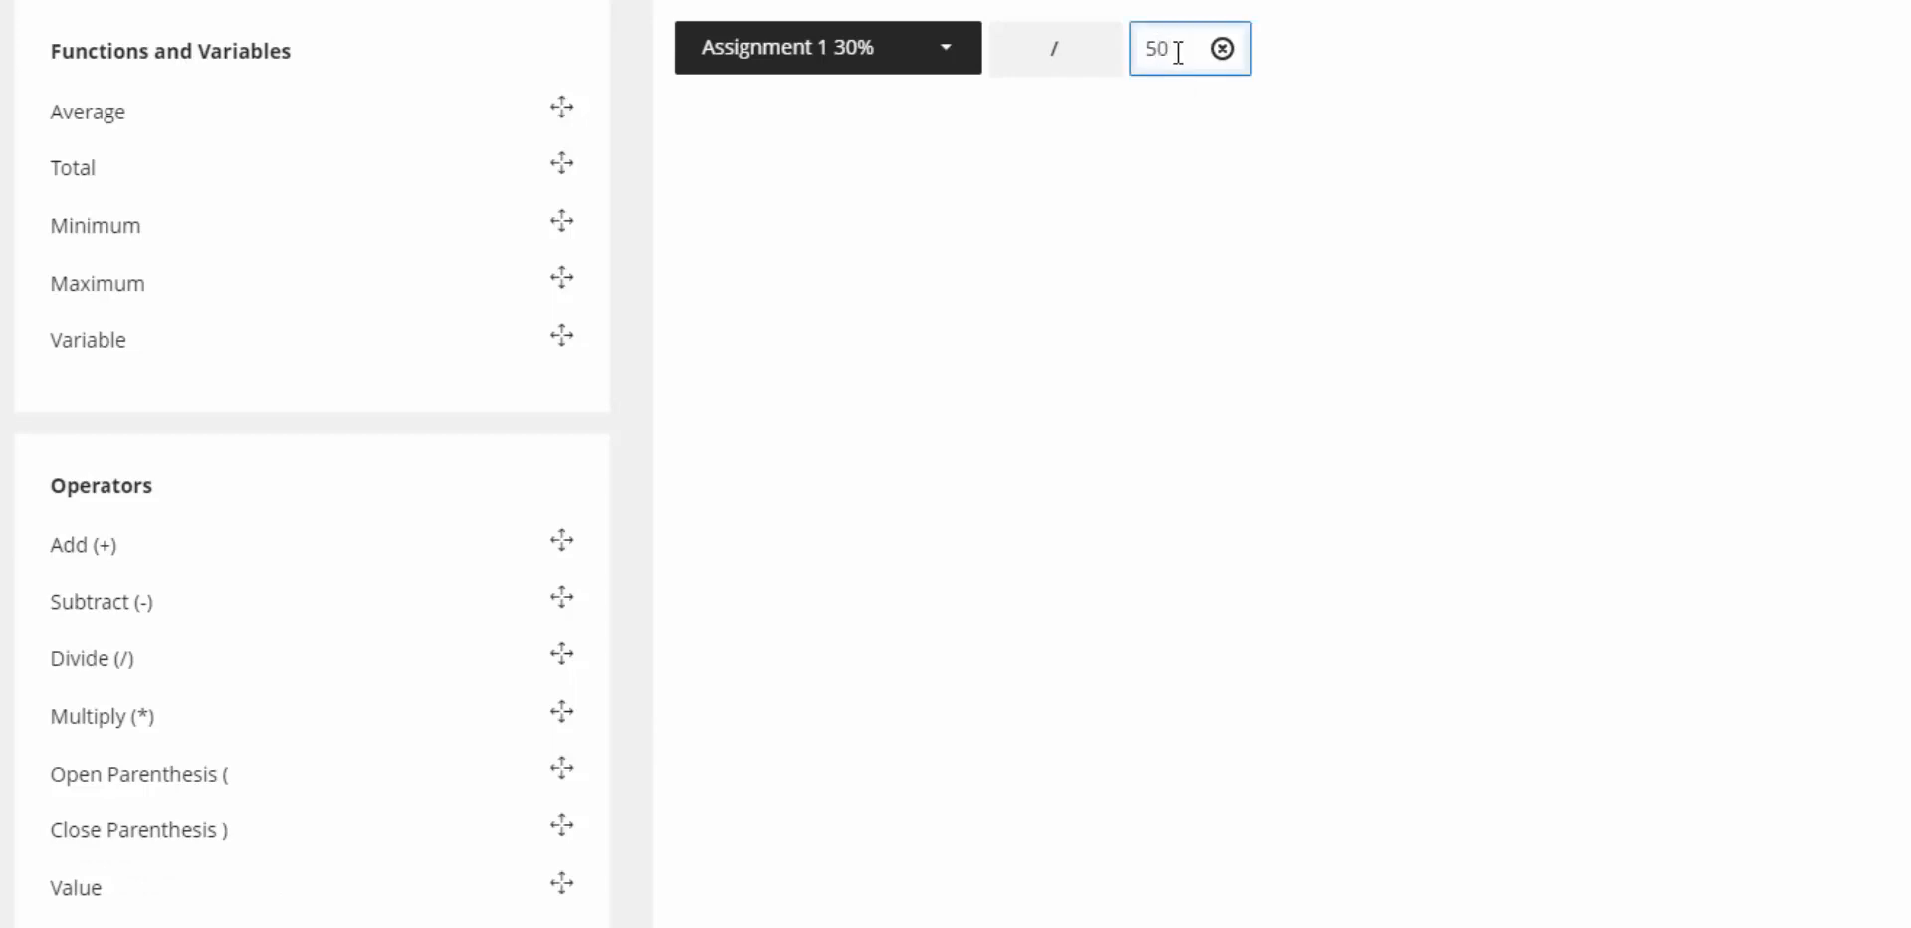
pyautogui.click(1437, 94)
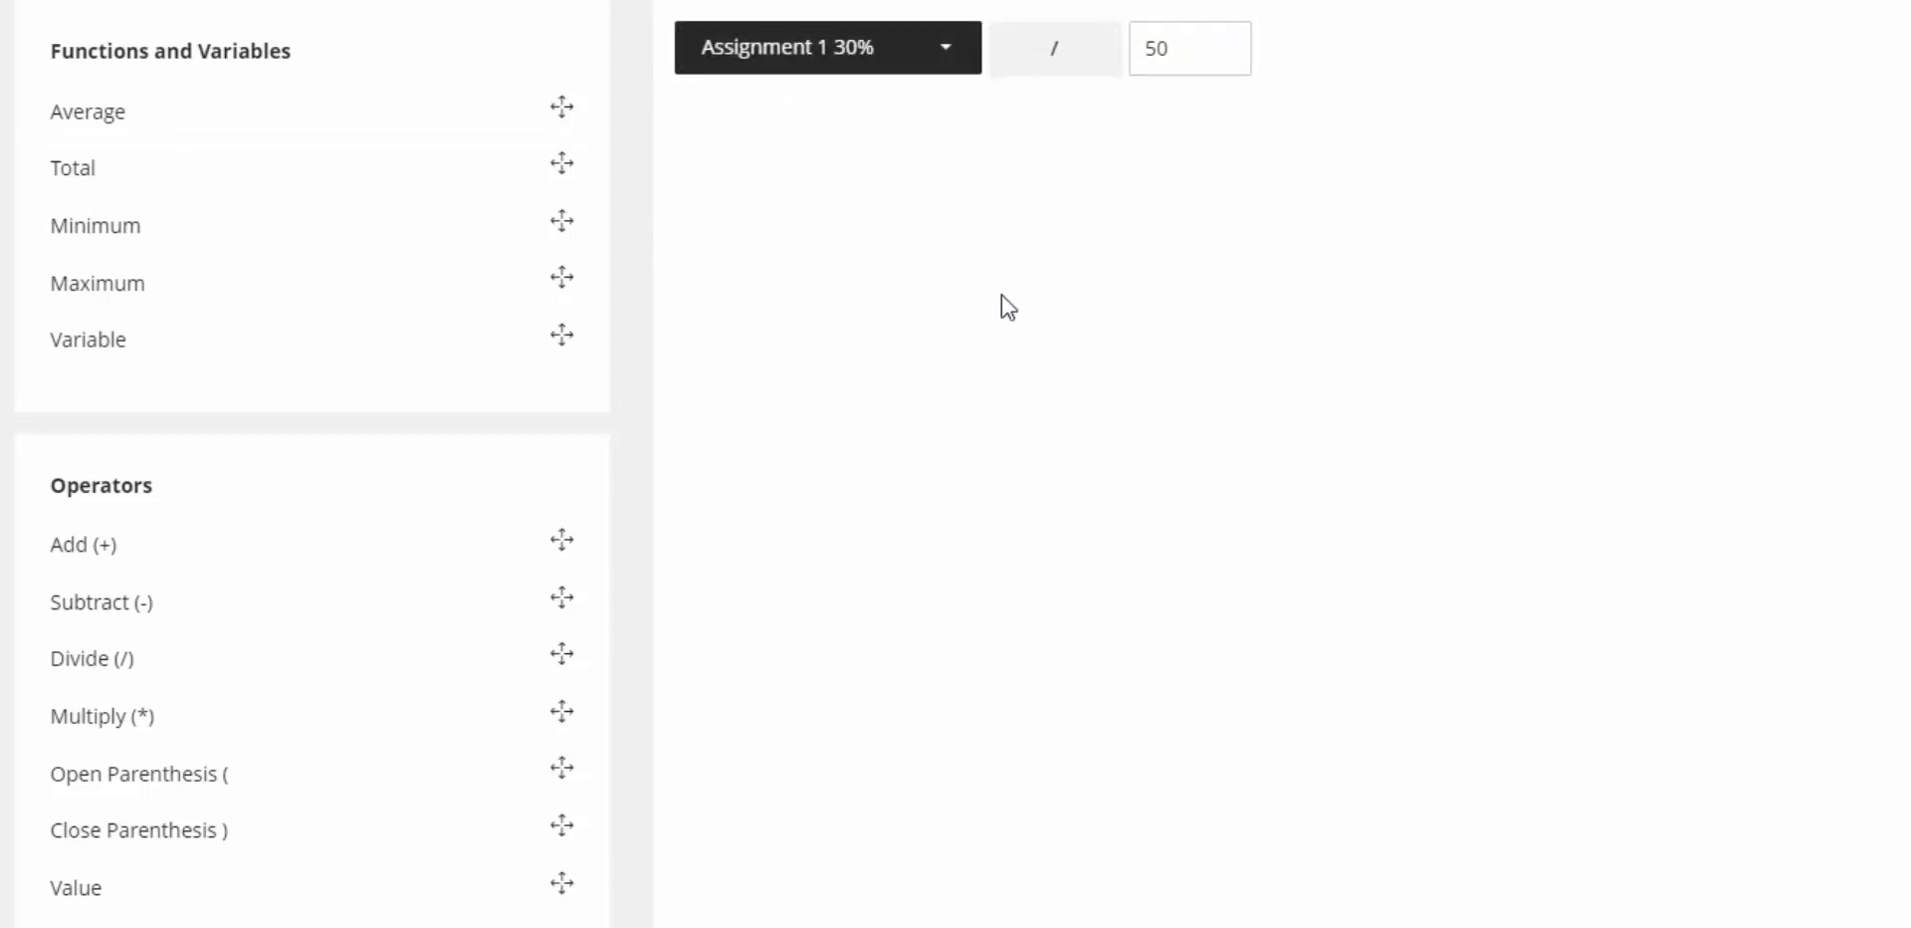
# Step: Multiply the Assignment 1 term of the formula by 0.3
pyautogui.click(135, 723)
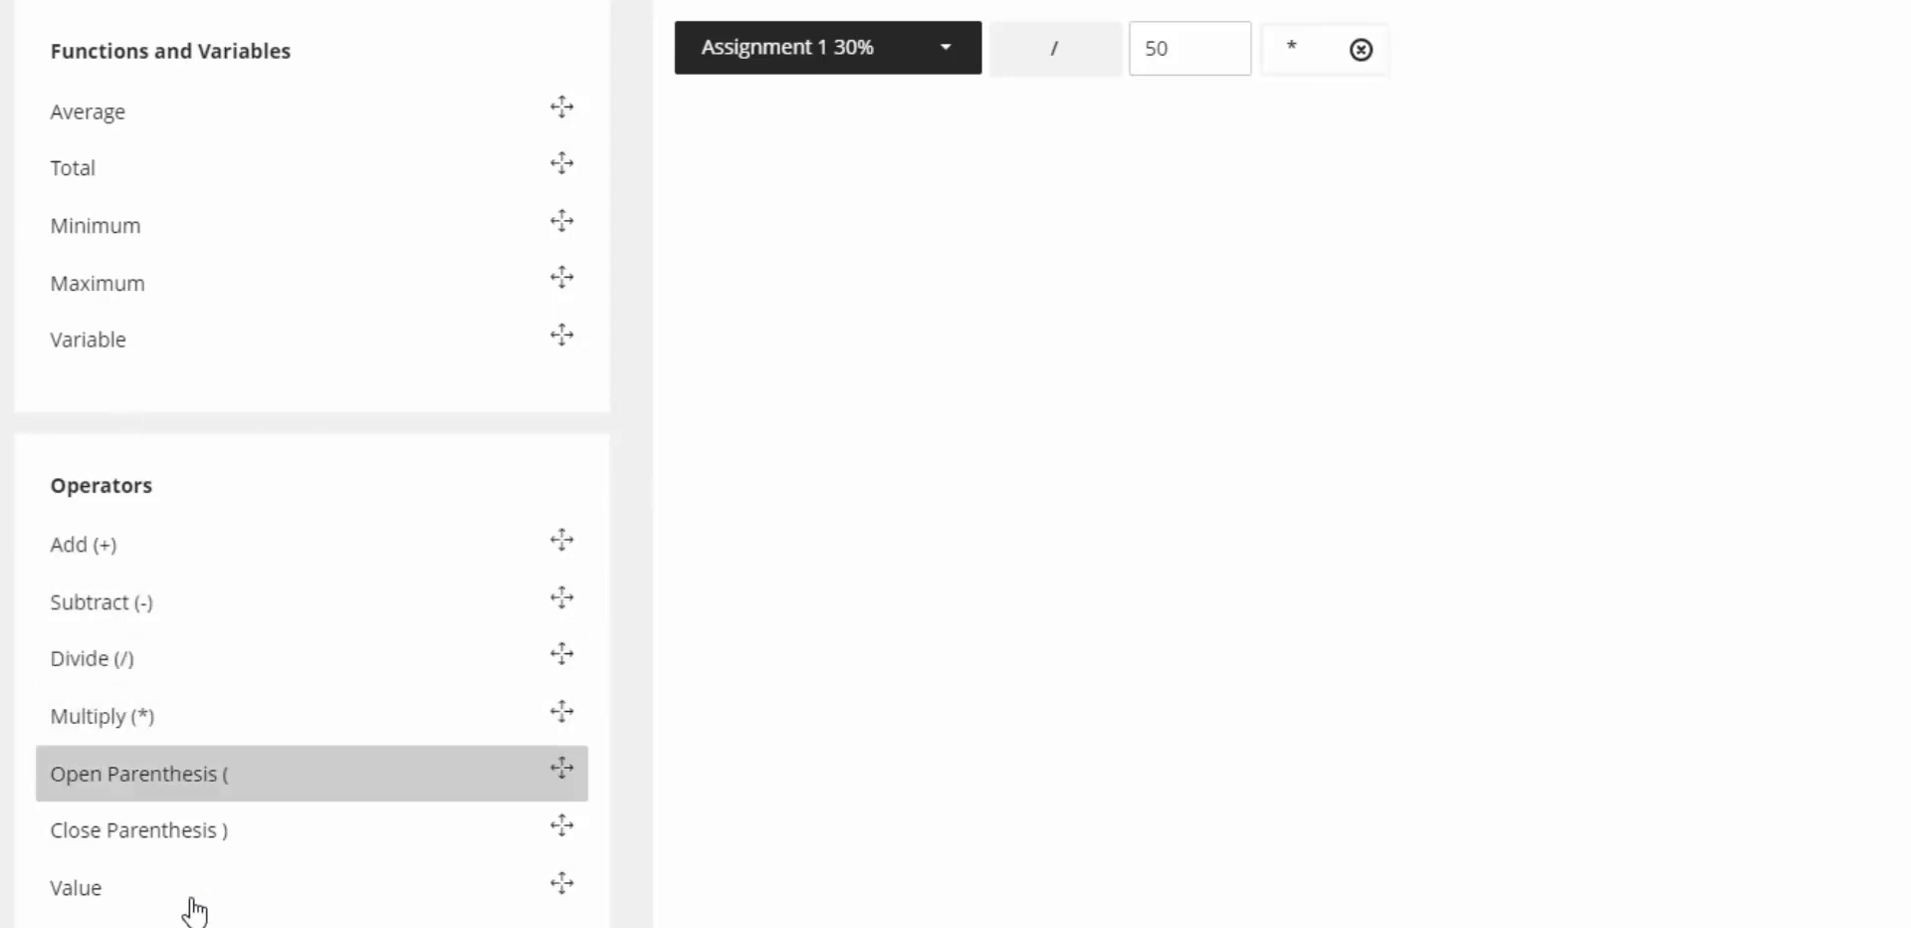
pyautogui.click(154, 902)
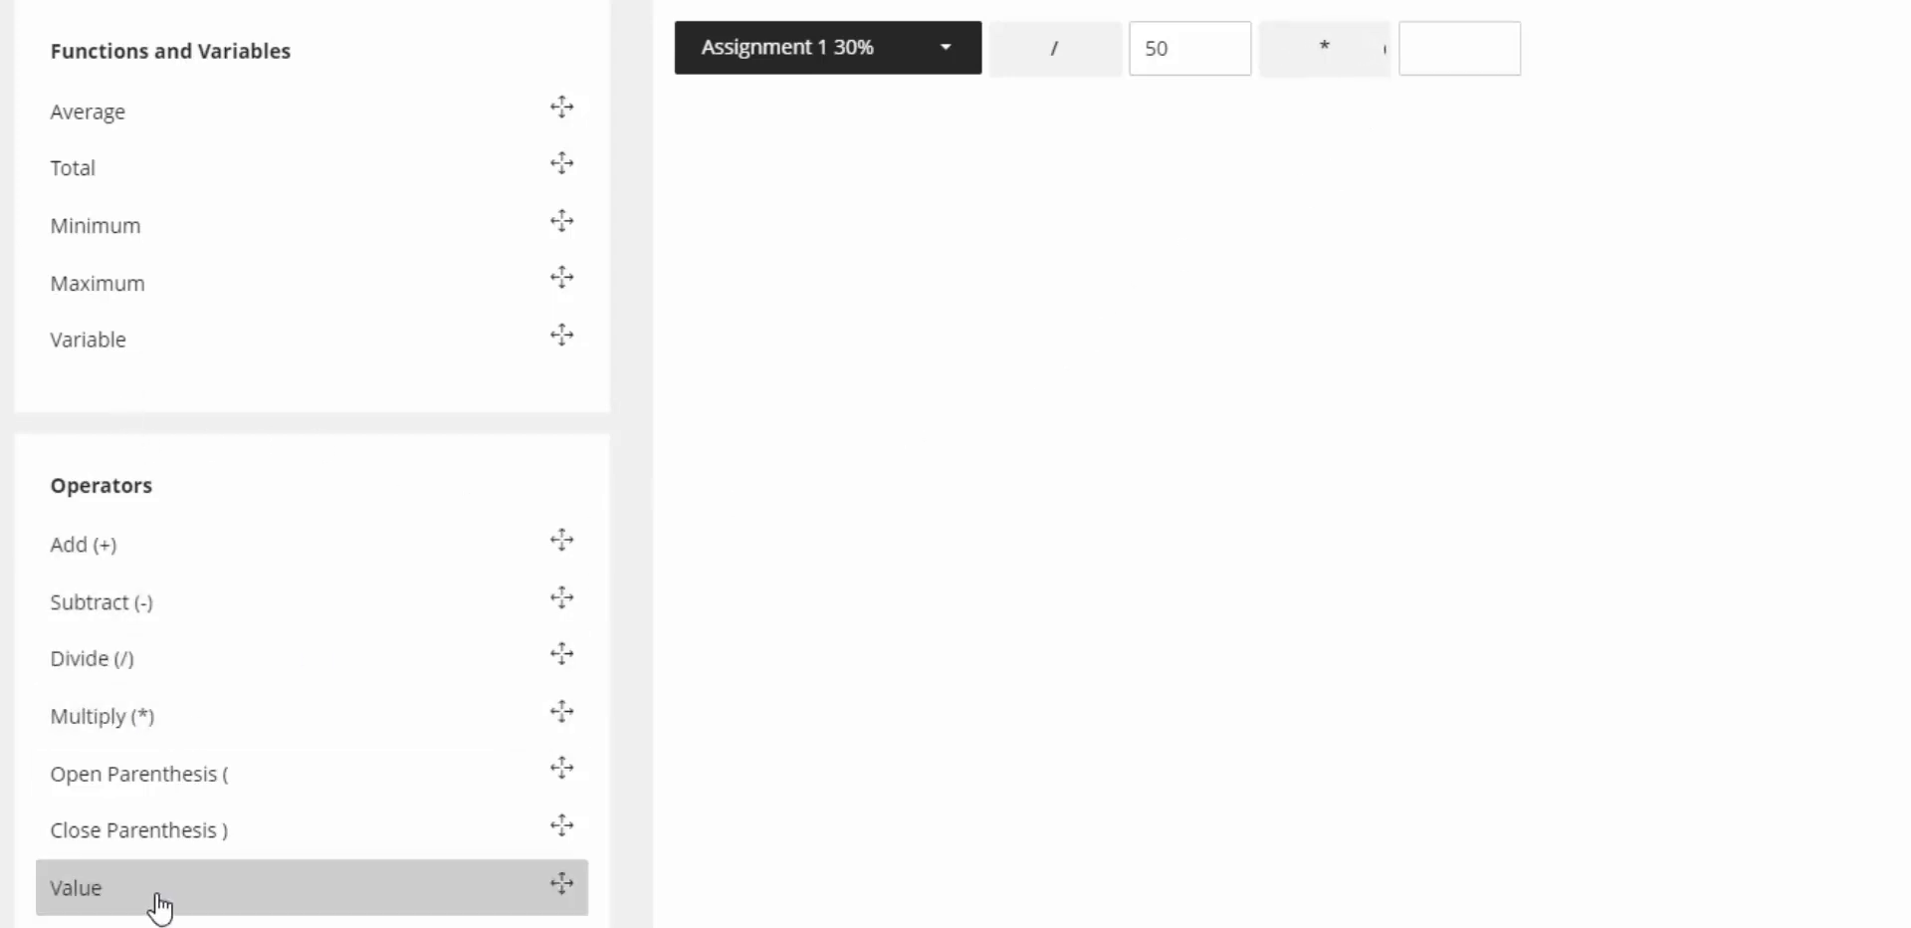
pyautogui.click(1438, 75)
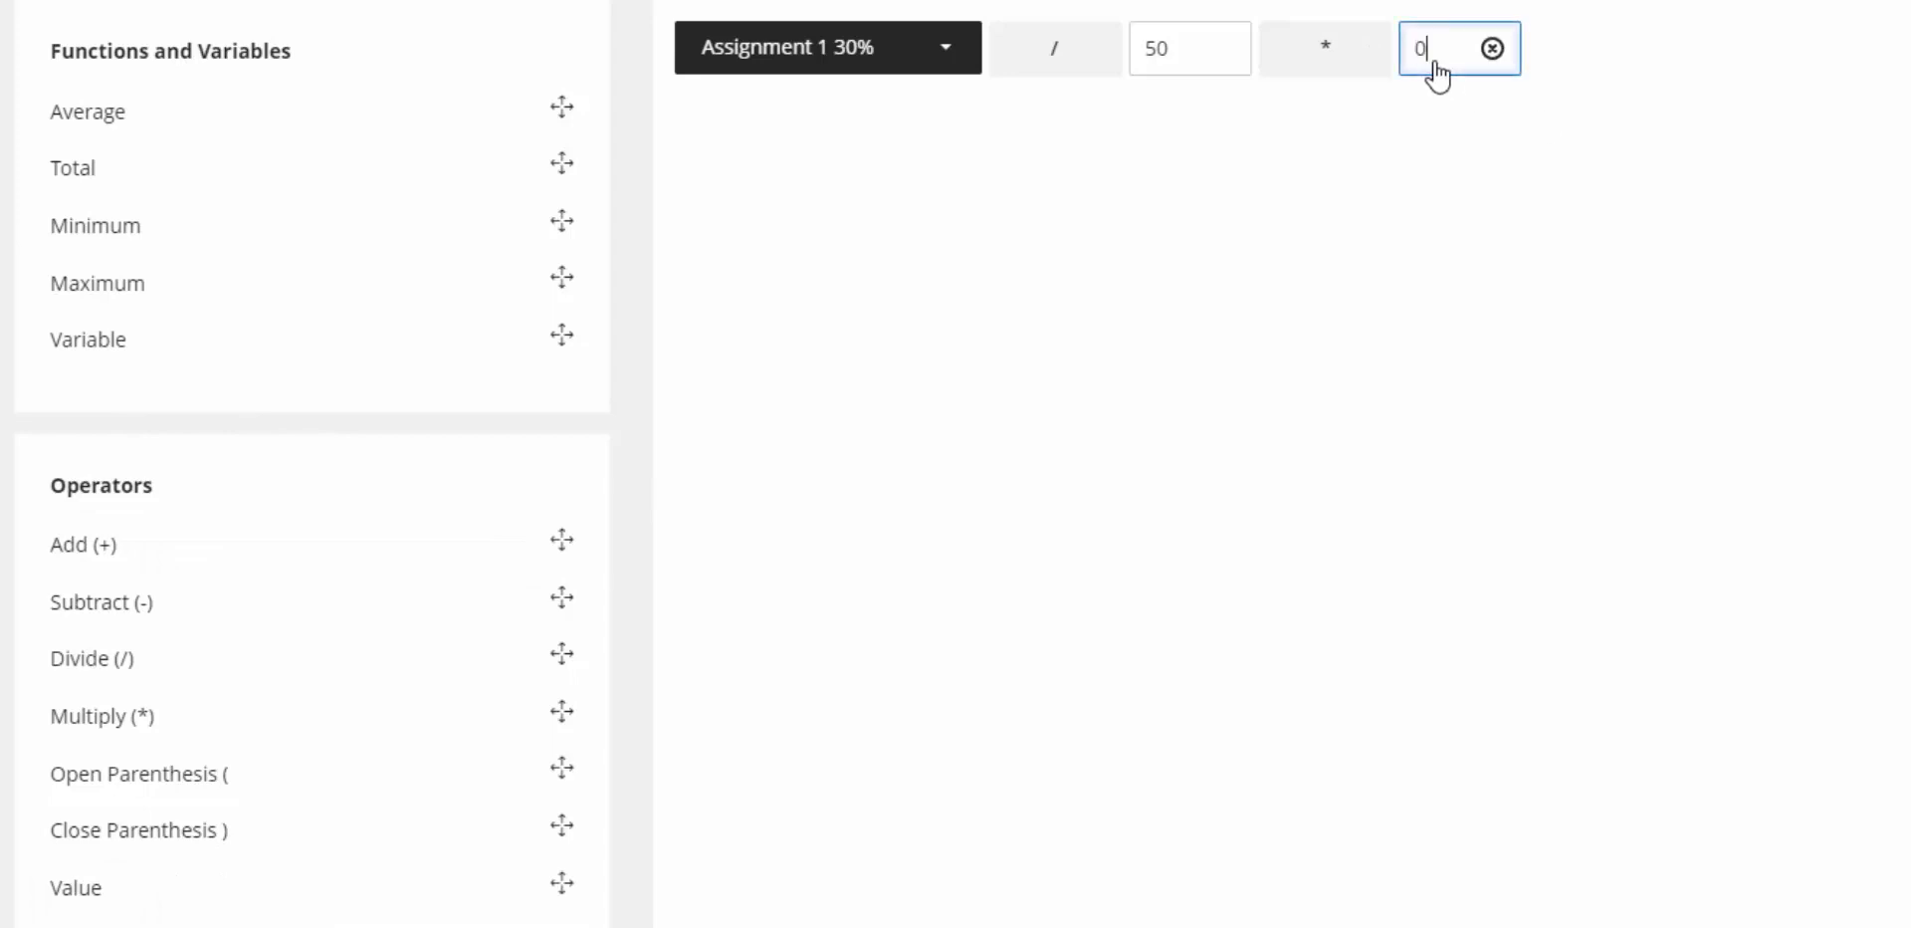
pyautogui.click(1504, 206)
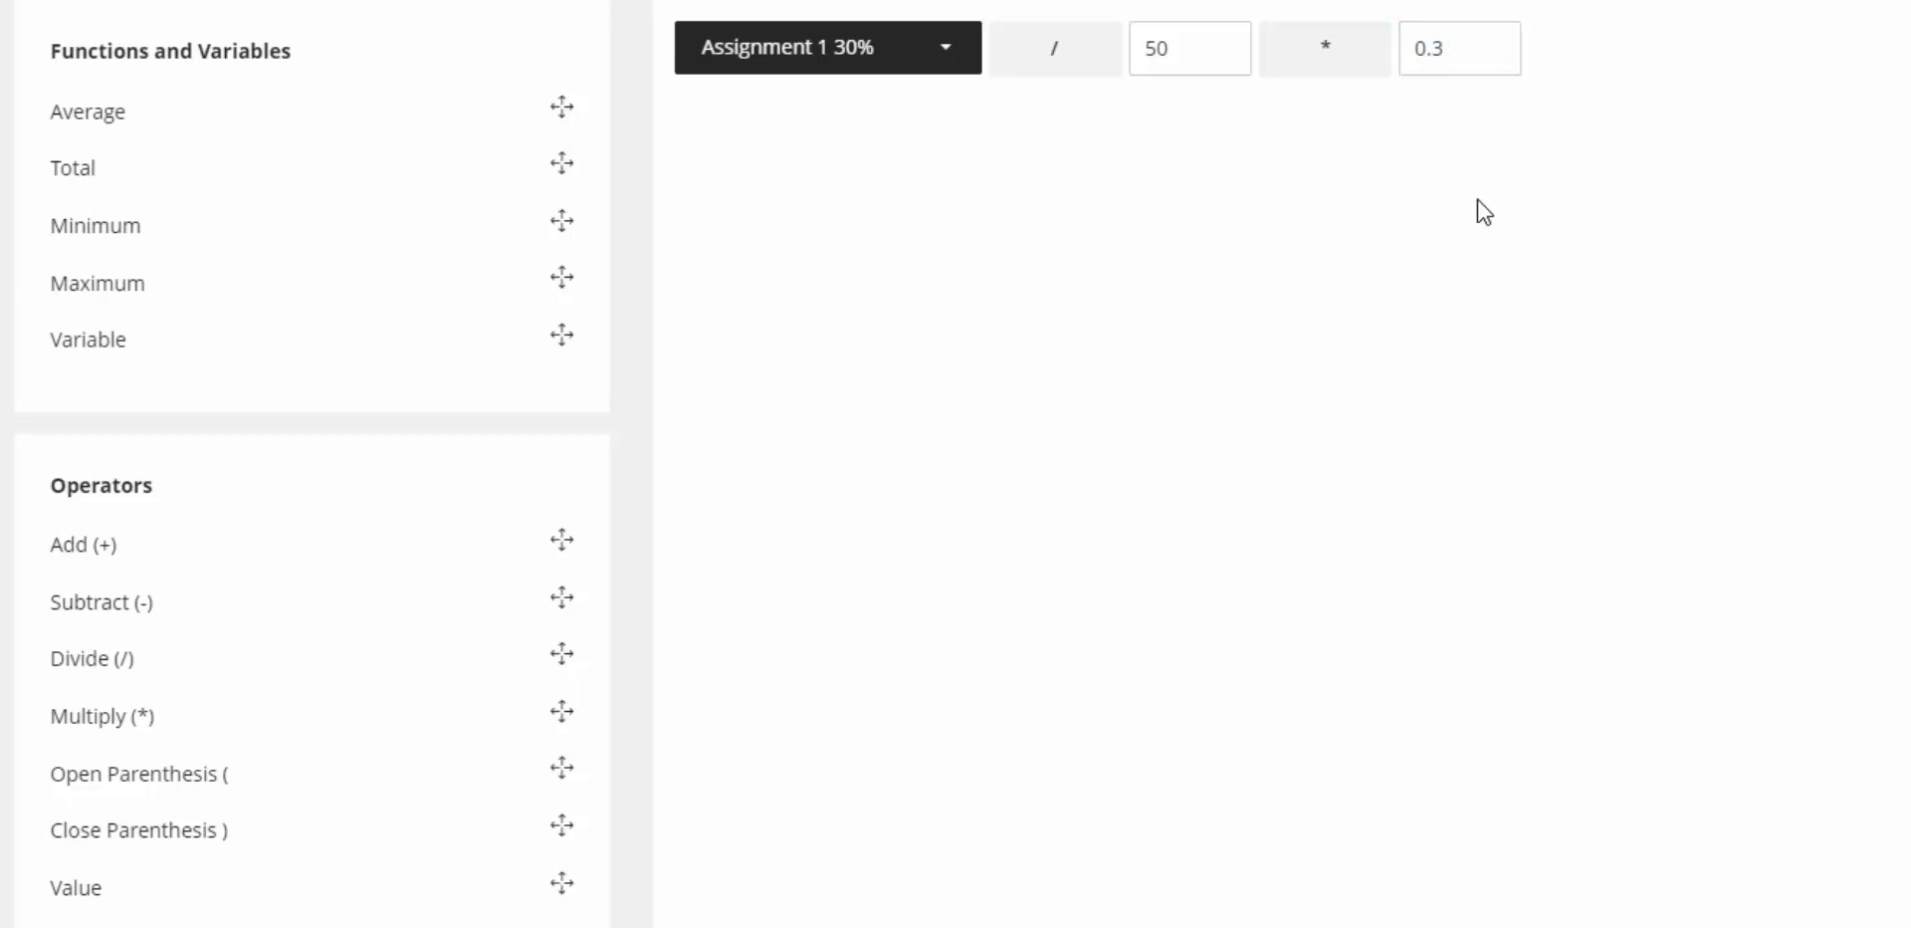
# Step: Add the Exercise 1 40% variable divided by the value 70 to the formula
pyautogui.click(149, 563)
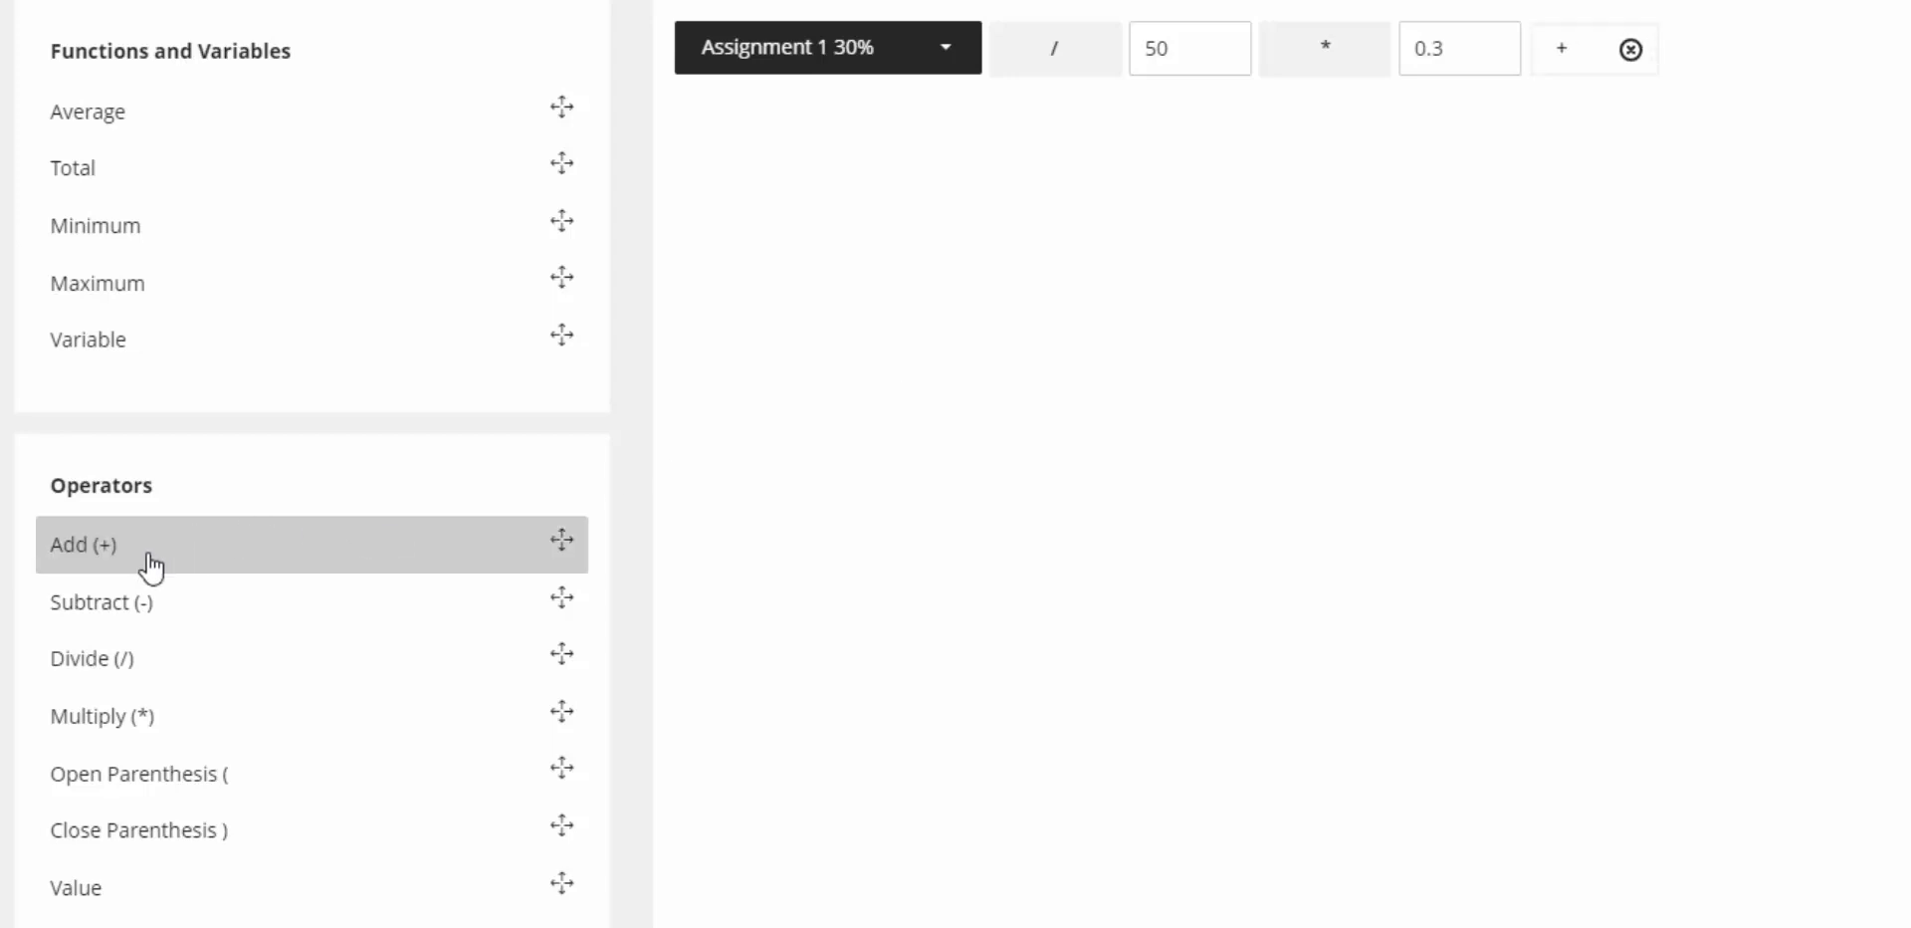
pyautogui.click(108, 360)
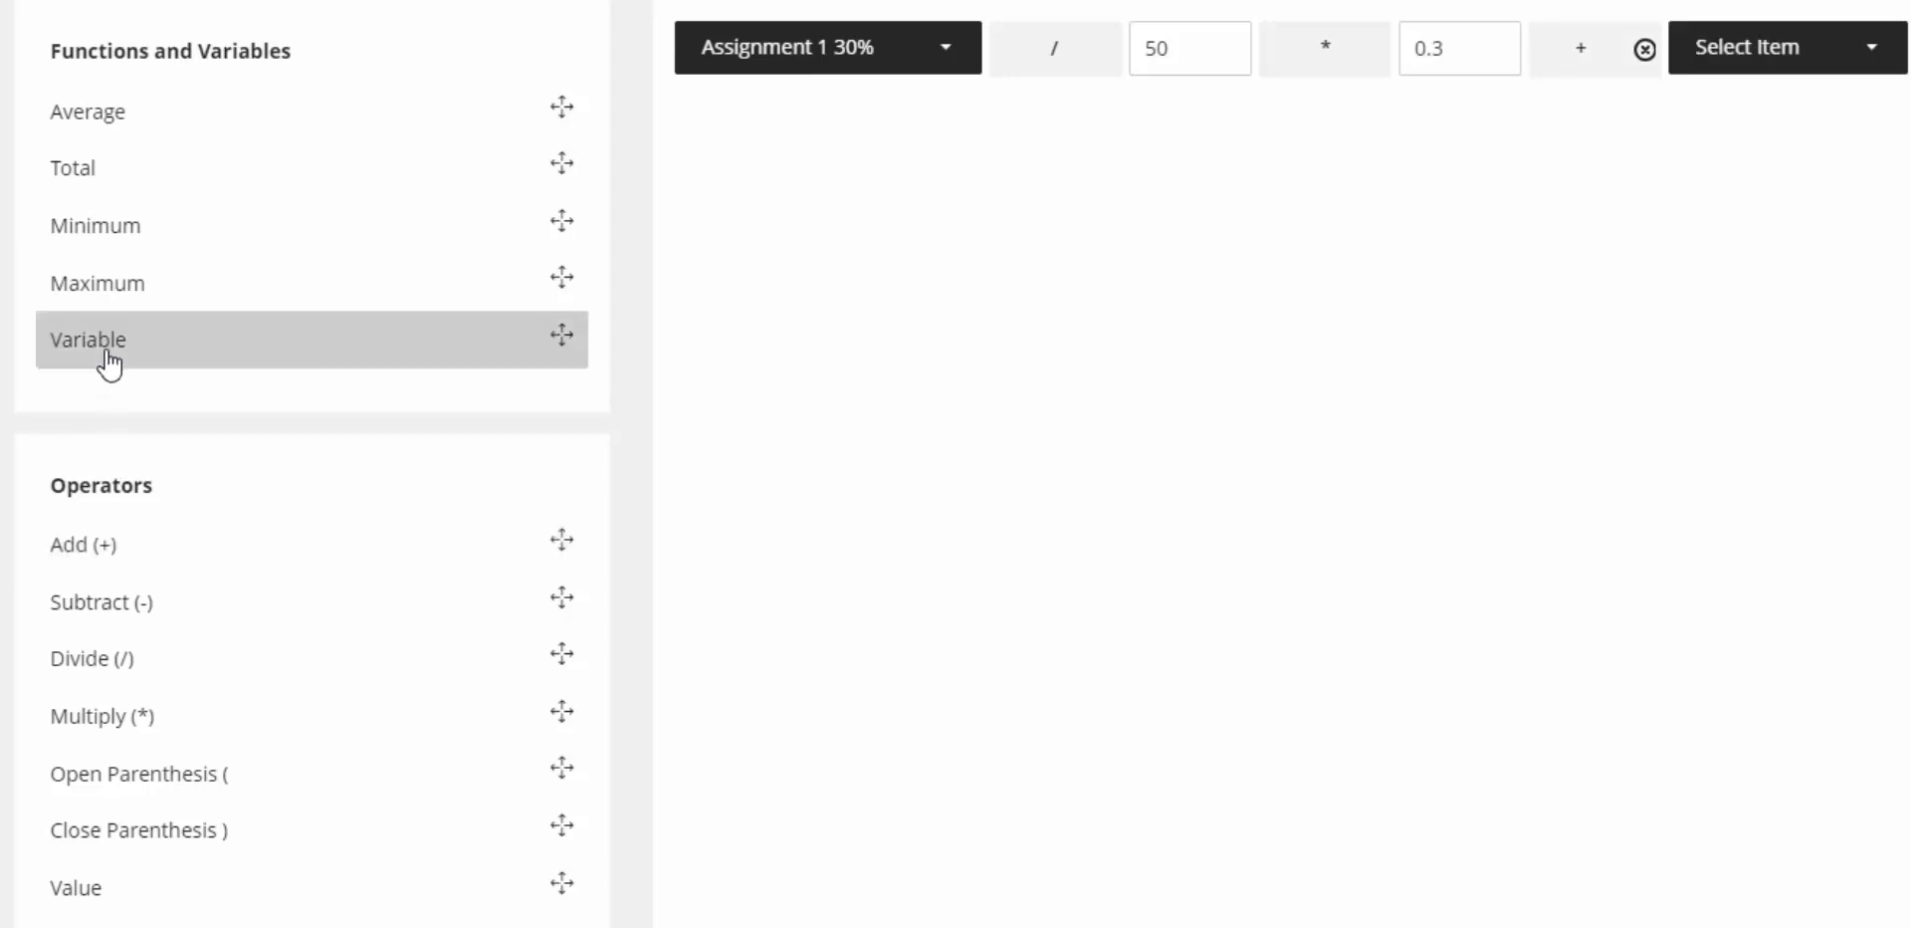
pyautogui.click(1834, 56)
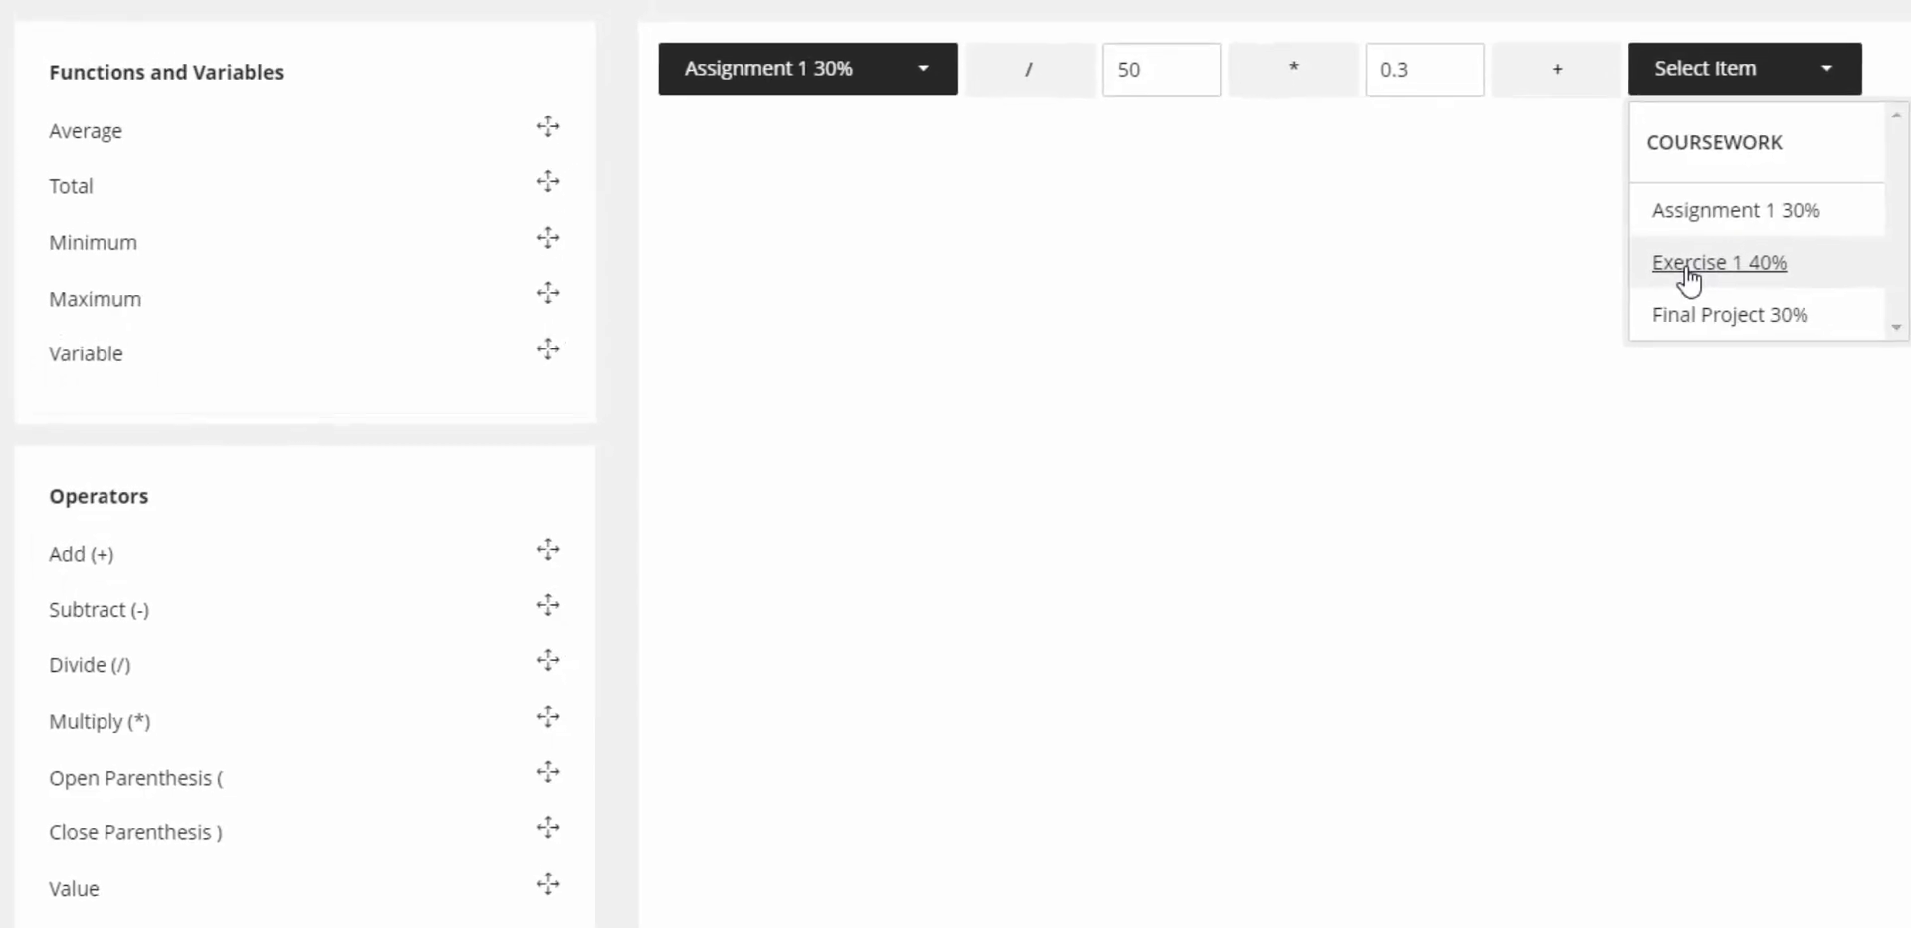
pyautogui.click(1732, 250)
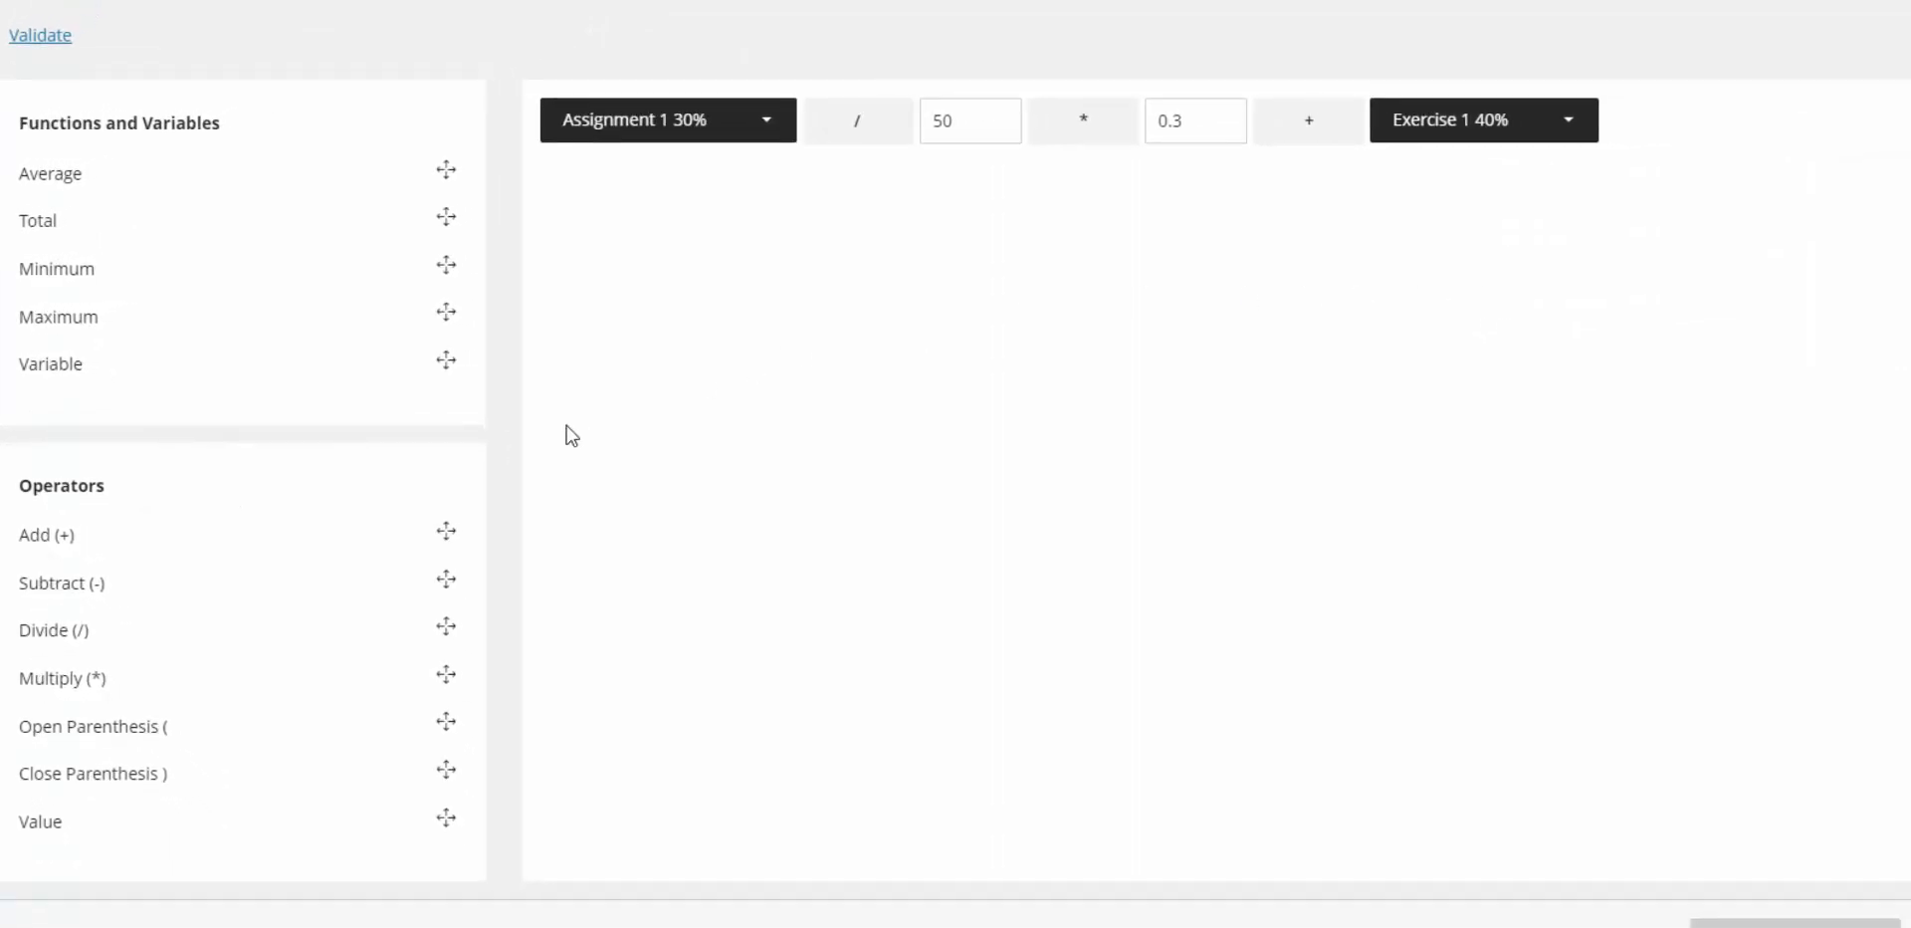
pyautogui.click(130, 638)
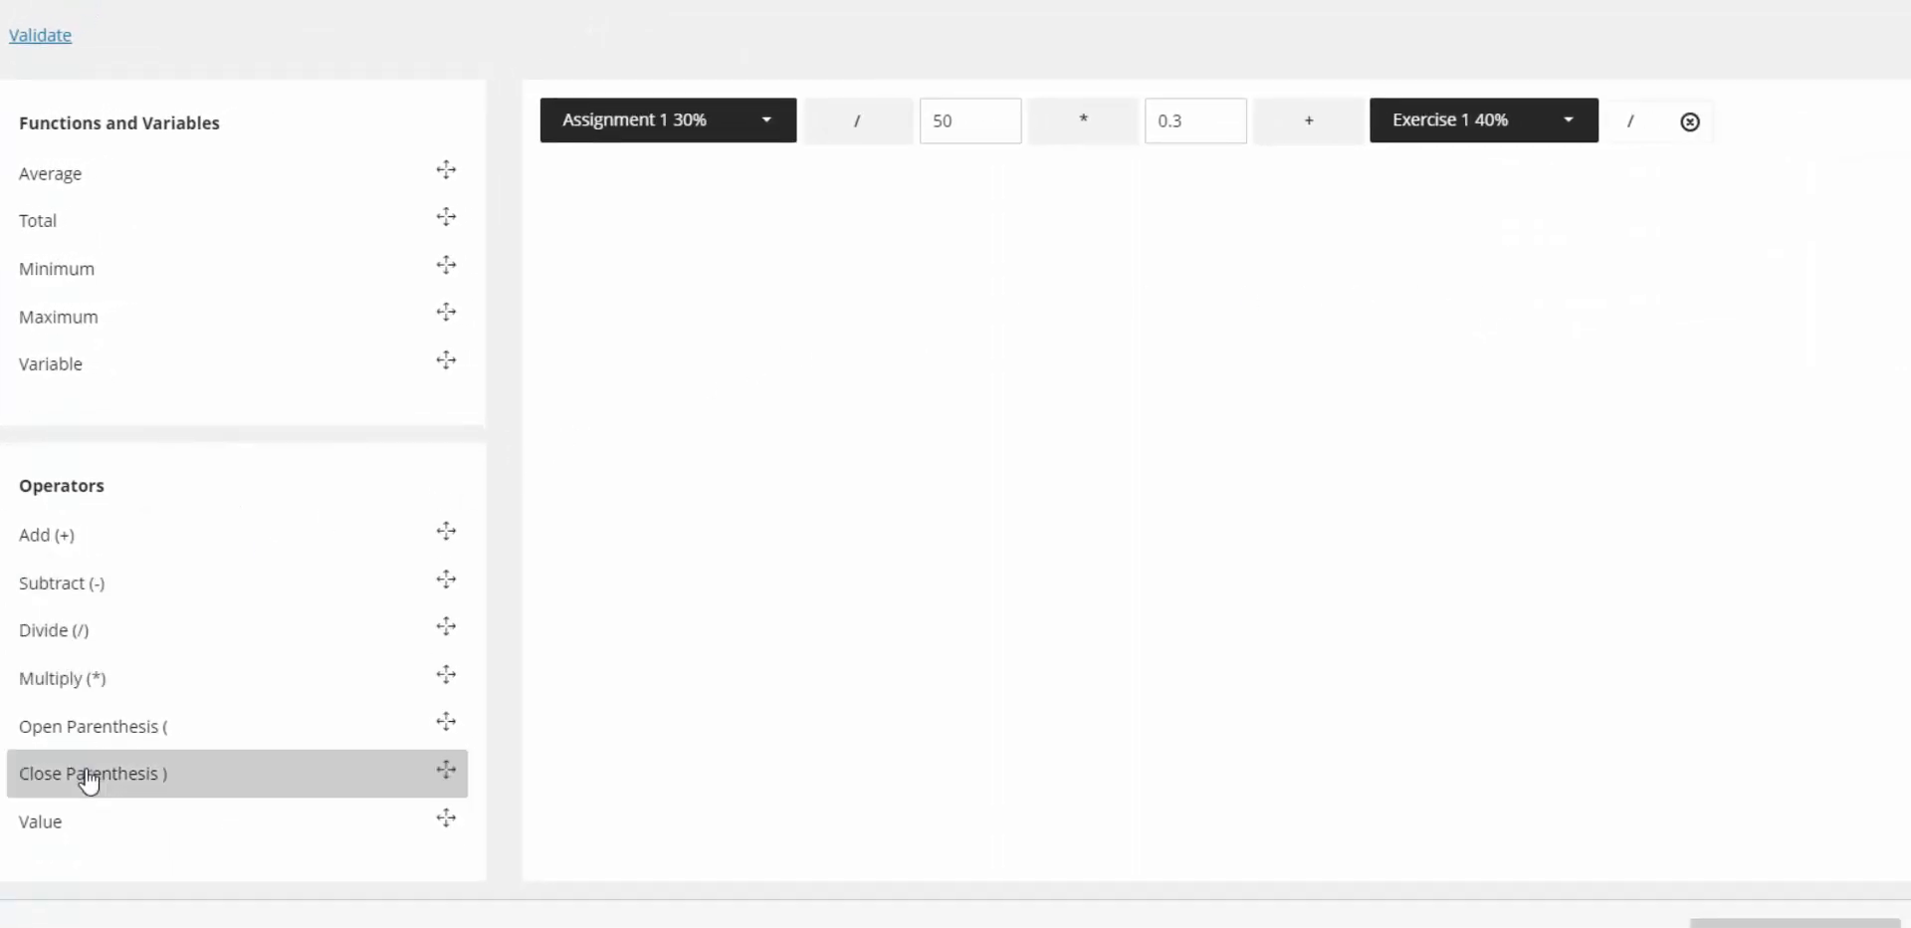
pyautogui.click(70, 822)
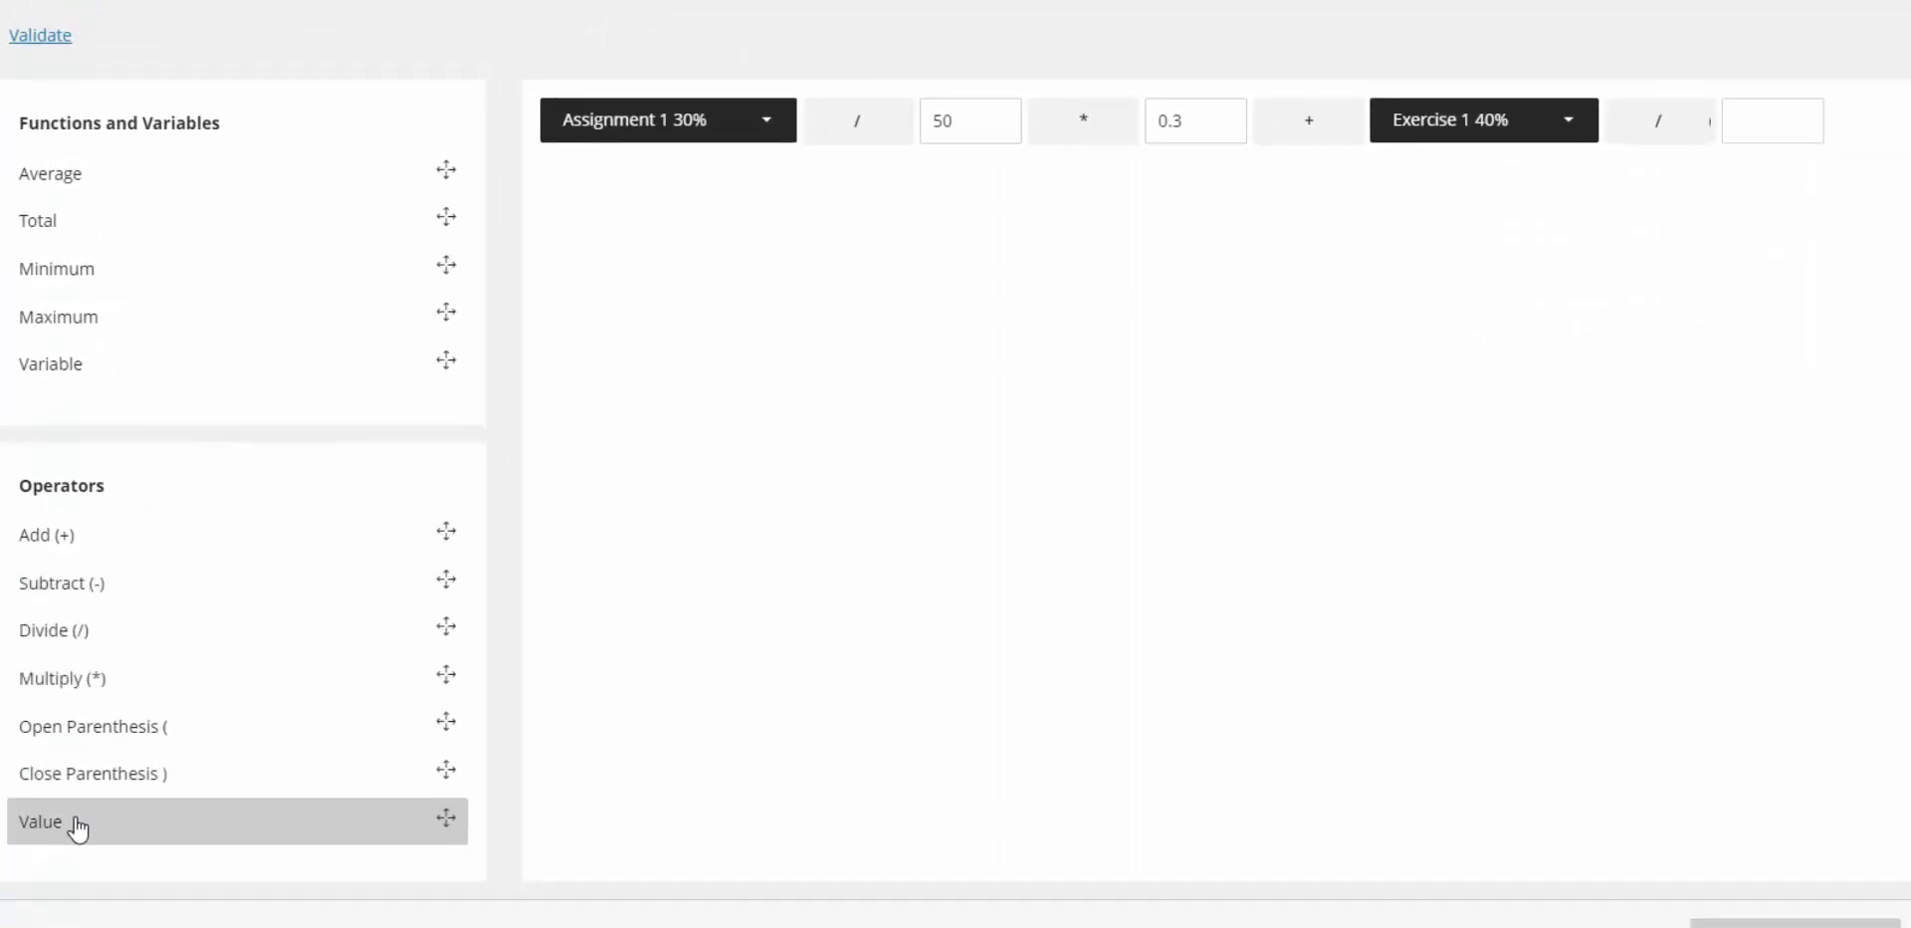
pyautogui.click(1770, 133)
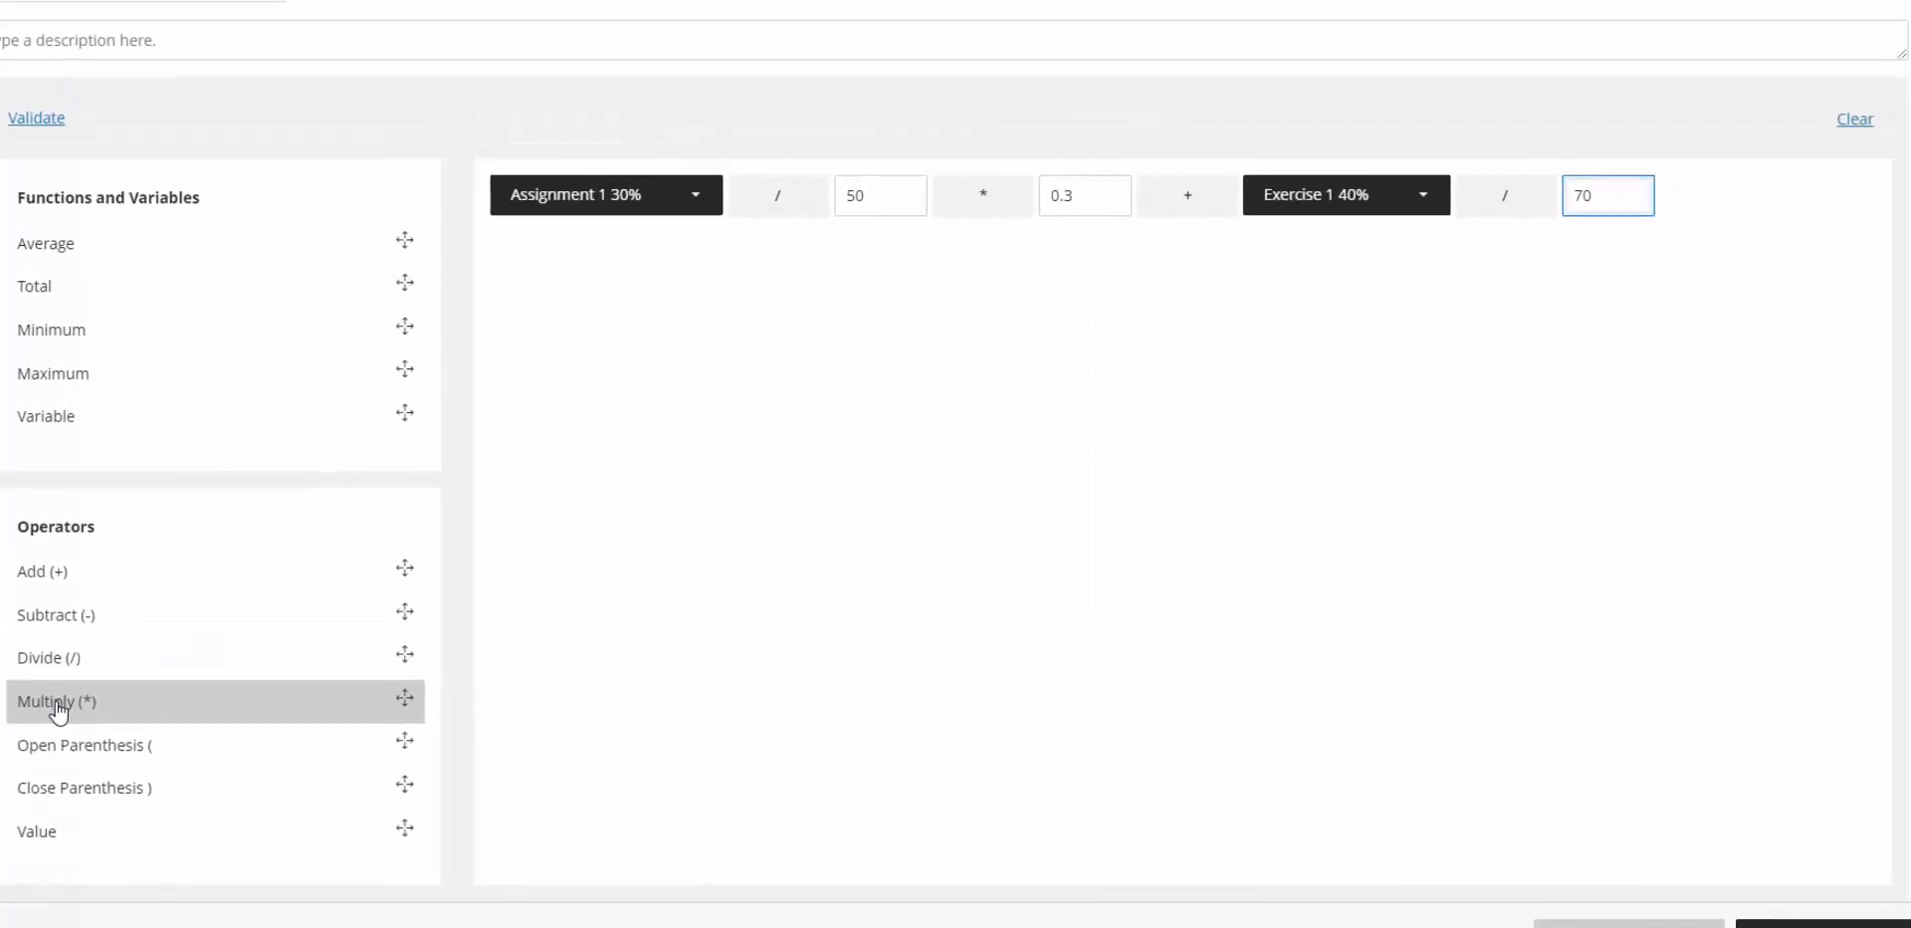
# Step: Multiply the Exercise 1 term by 0.4 and append an addition operator to the formula
pyautogui.click(58, 709)
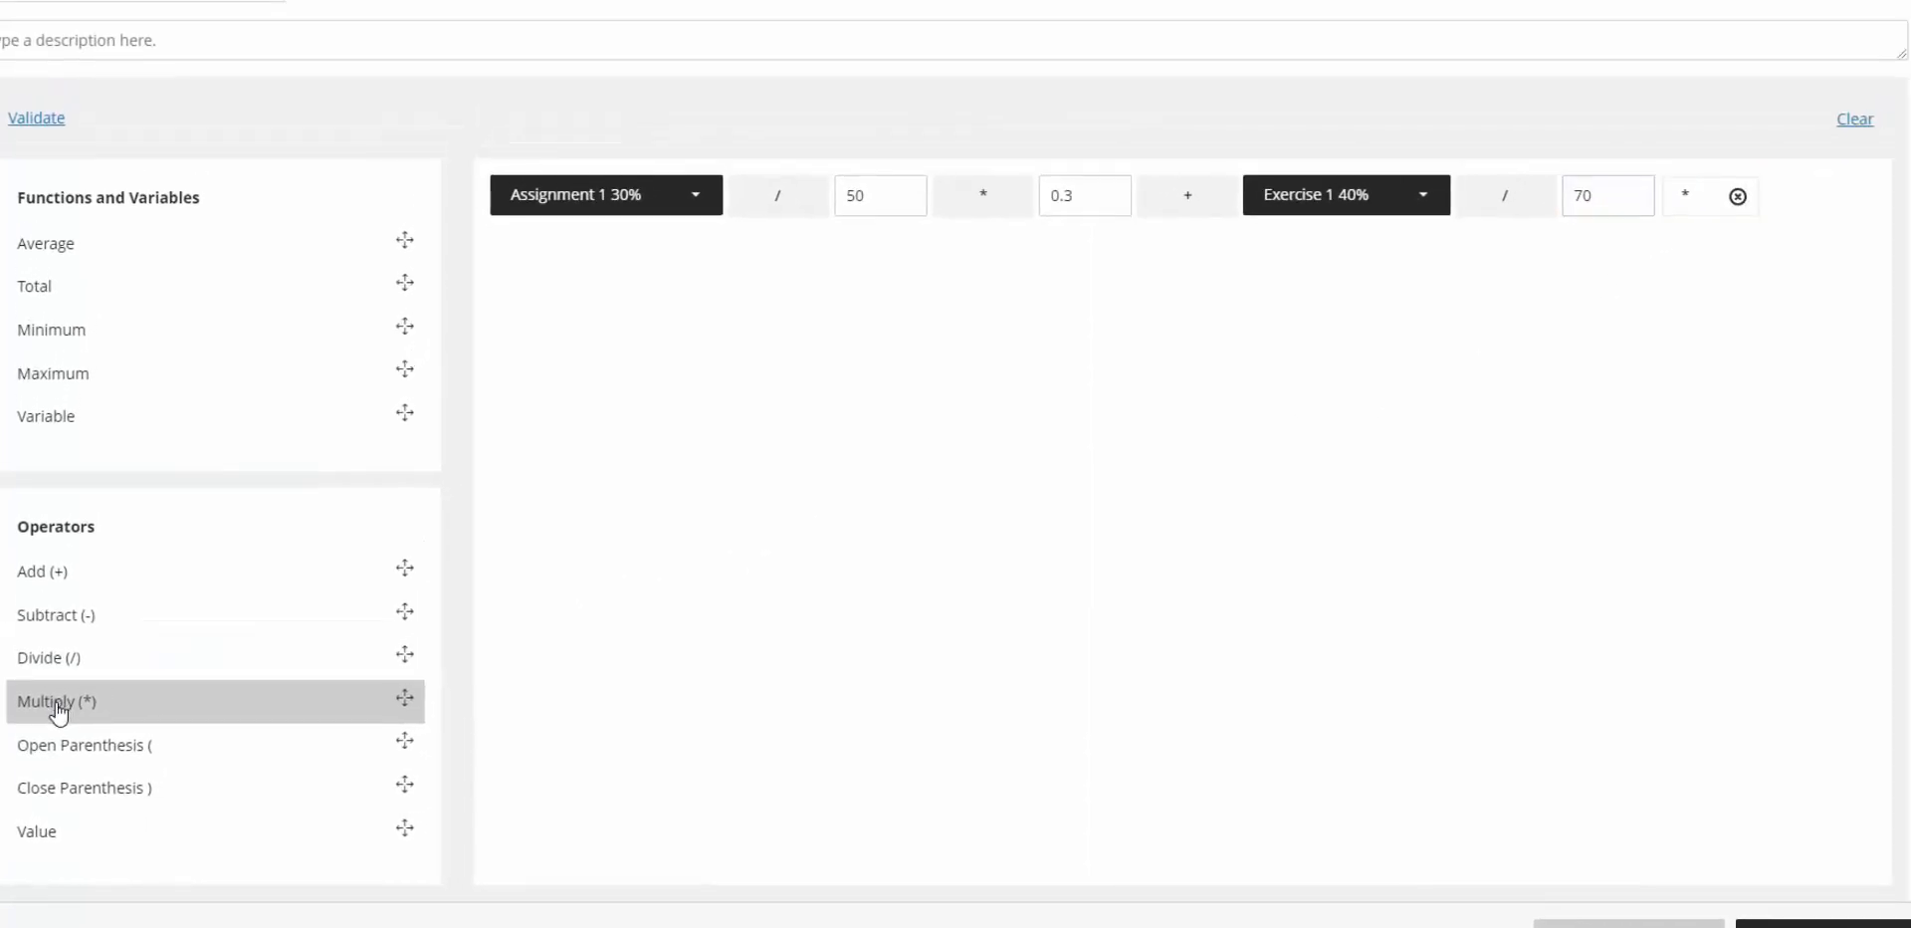
pyautogui.click(60, 834)
pyautogui.click(1793, 203)
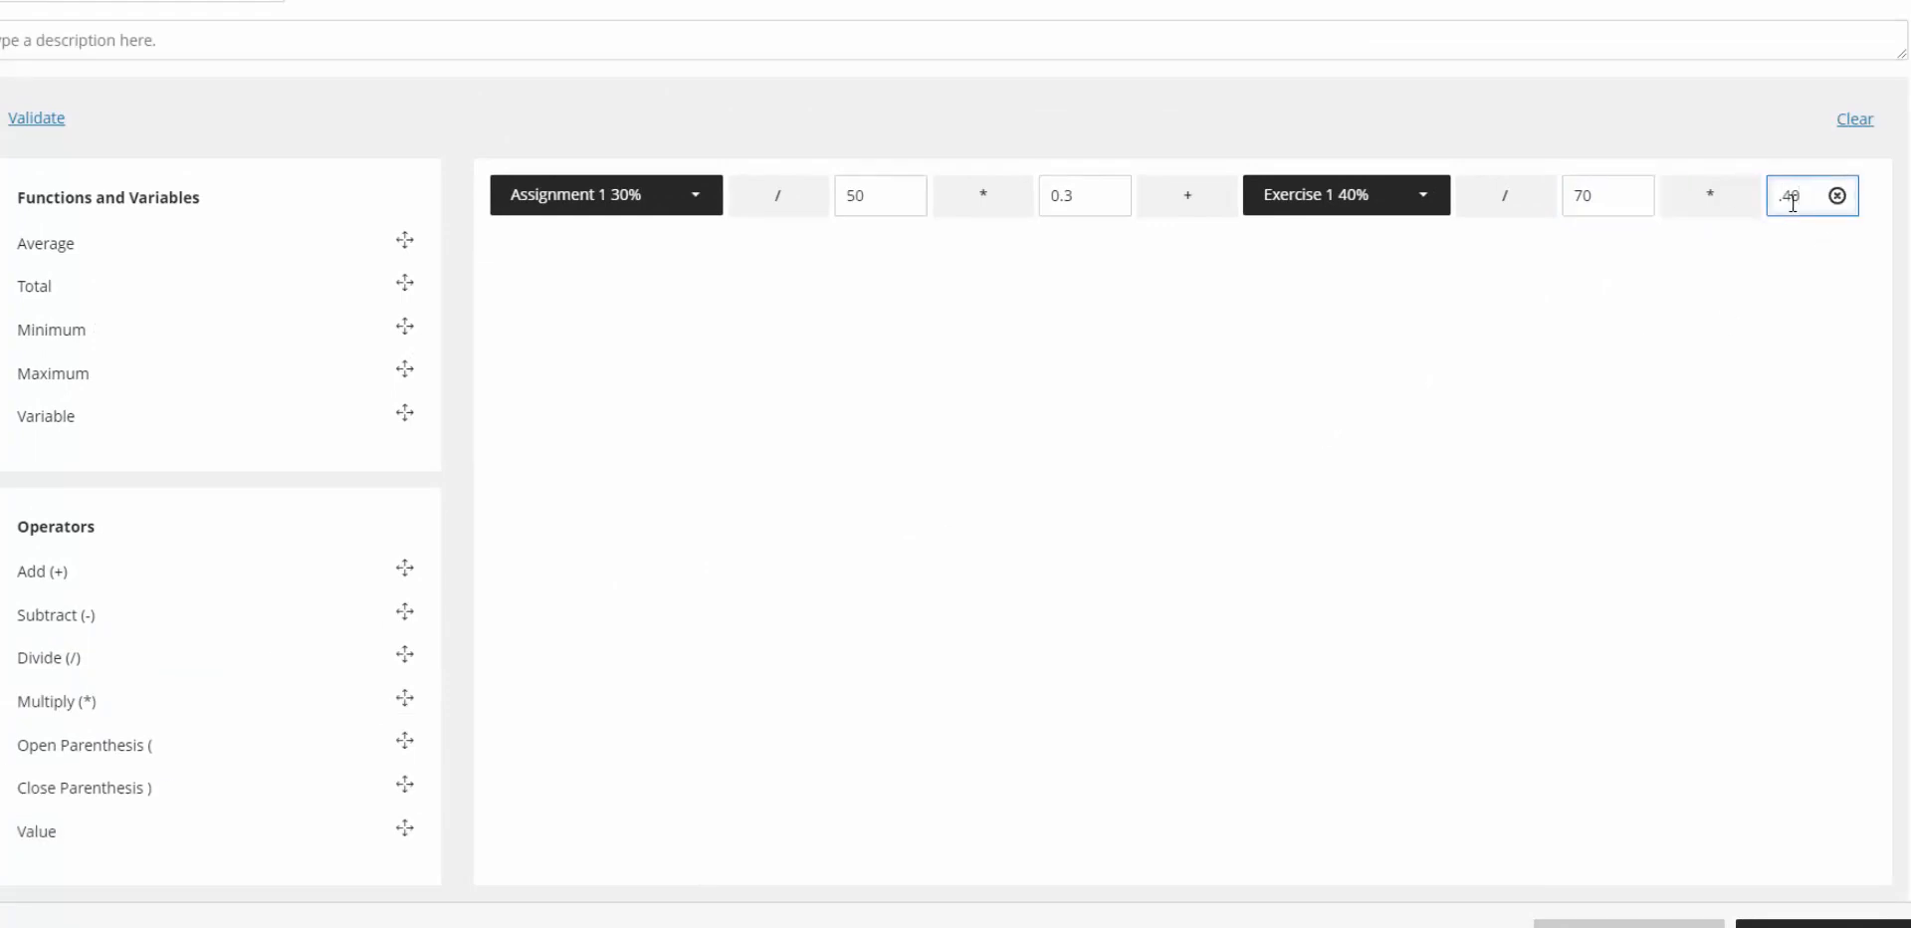
pyautogui.write('.4')
pyautogui.click(1355, 345)
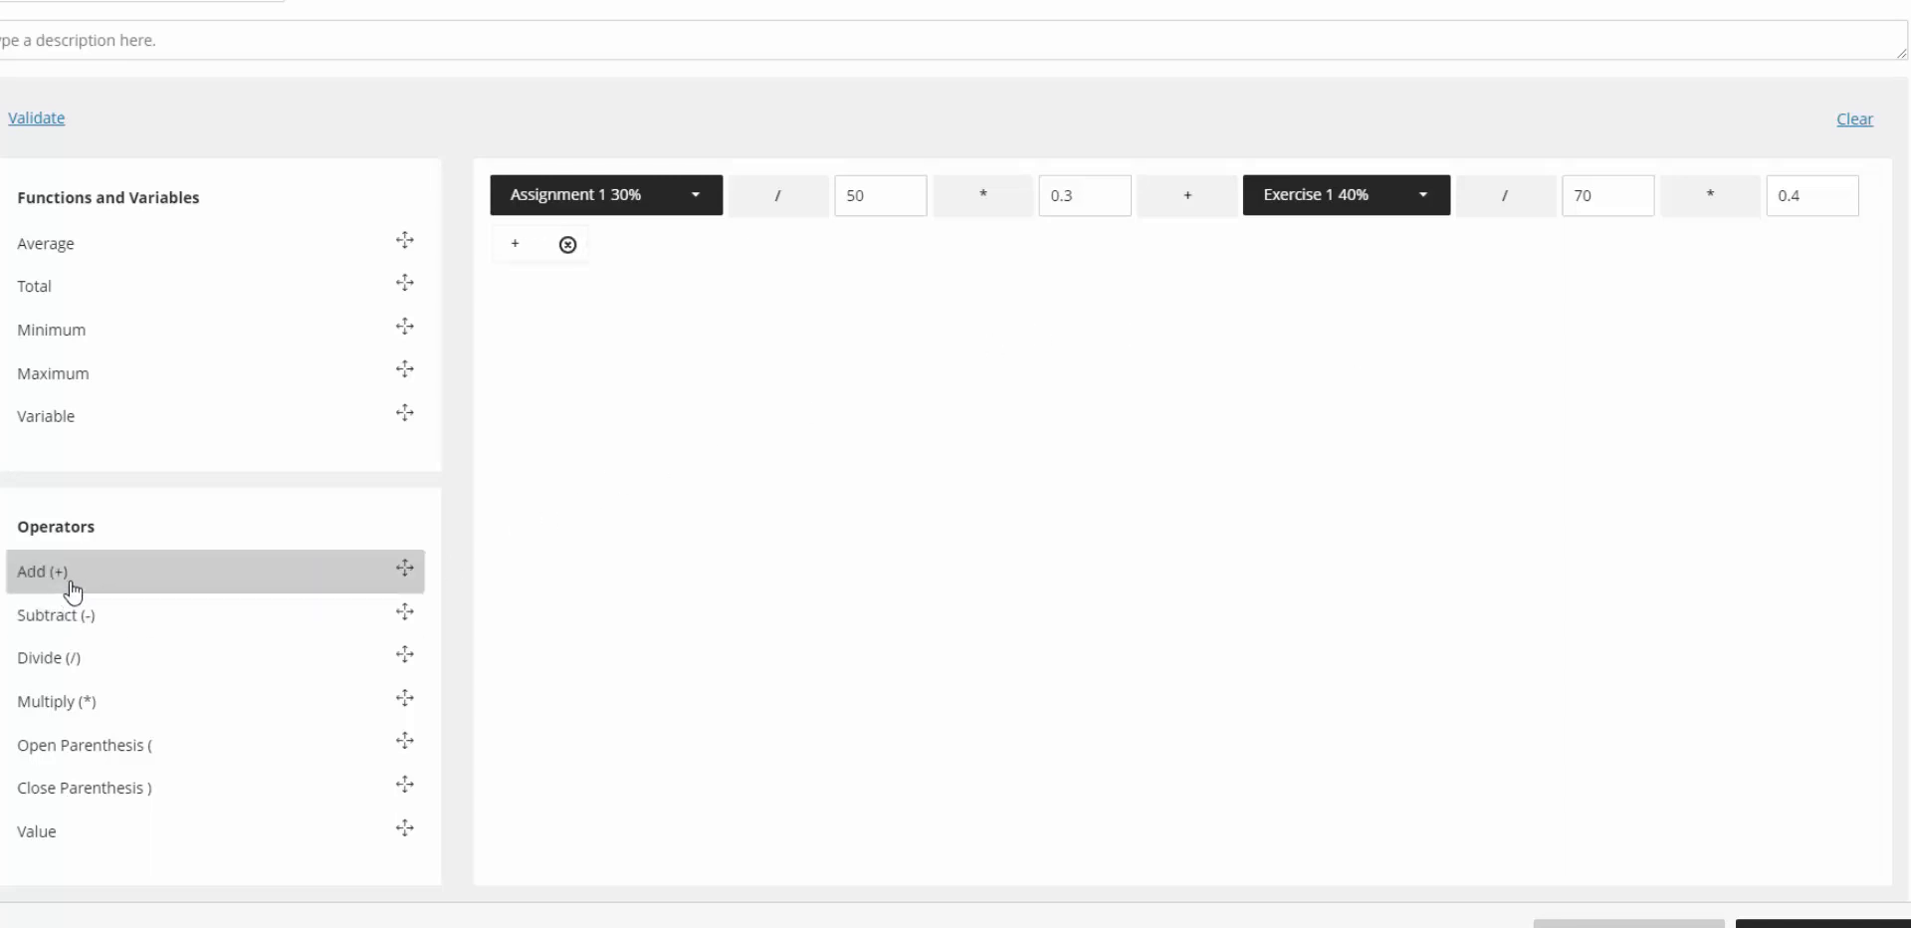
# Step: Append the Final Project 30% variable divided by the value 100 to the end of the formula
pyautogui.click(66, 434)
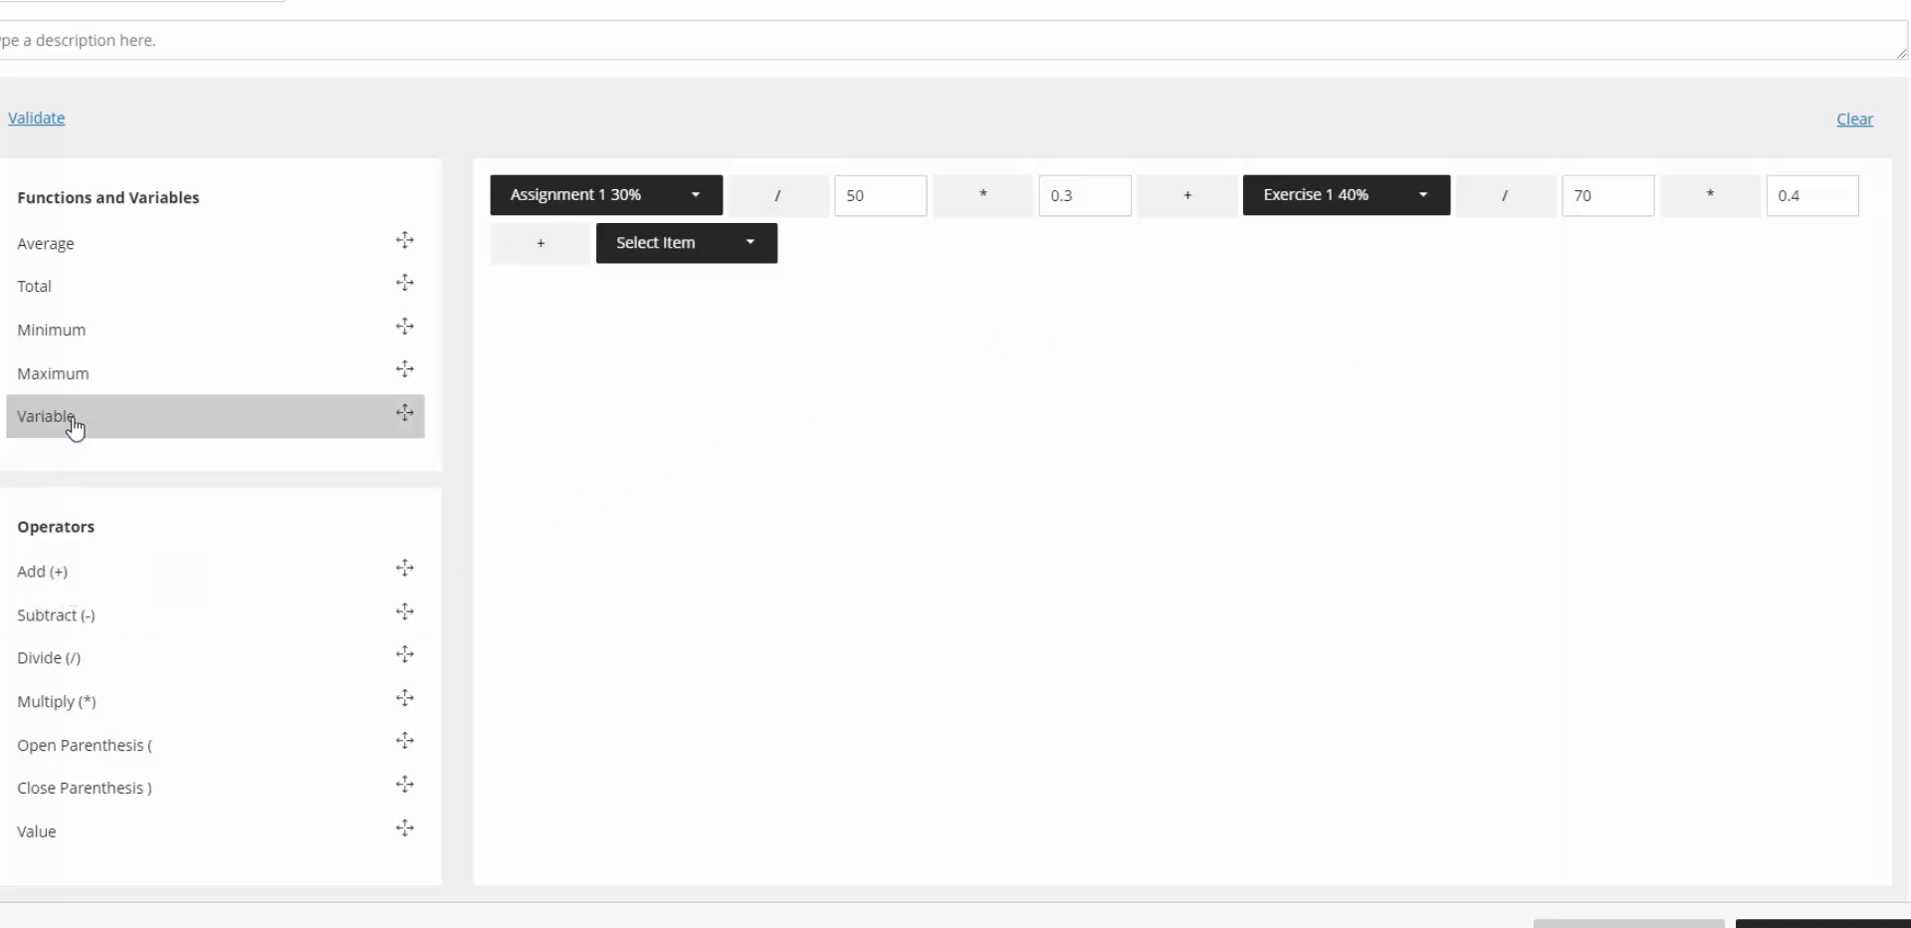
pyautogui.click(717, 246)
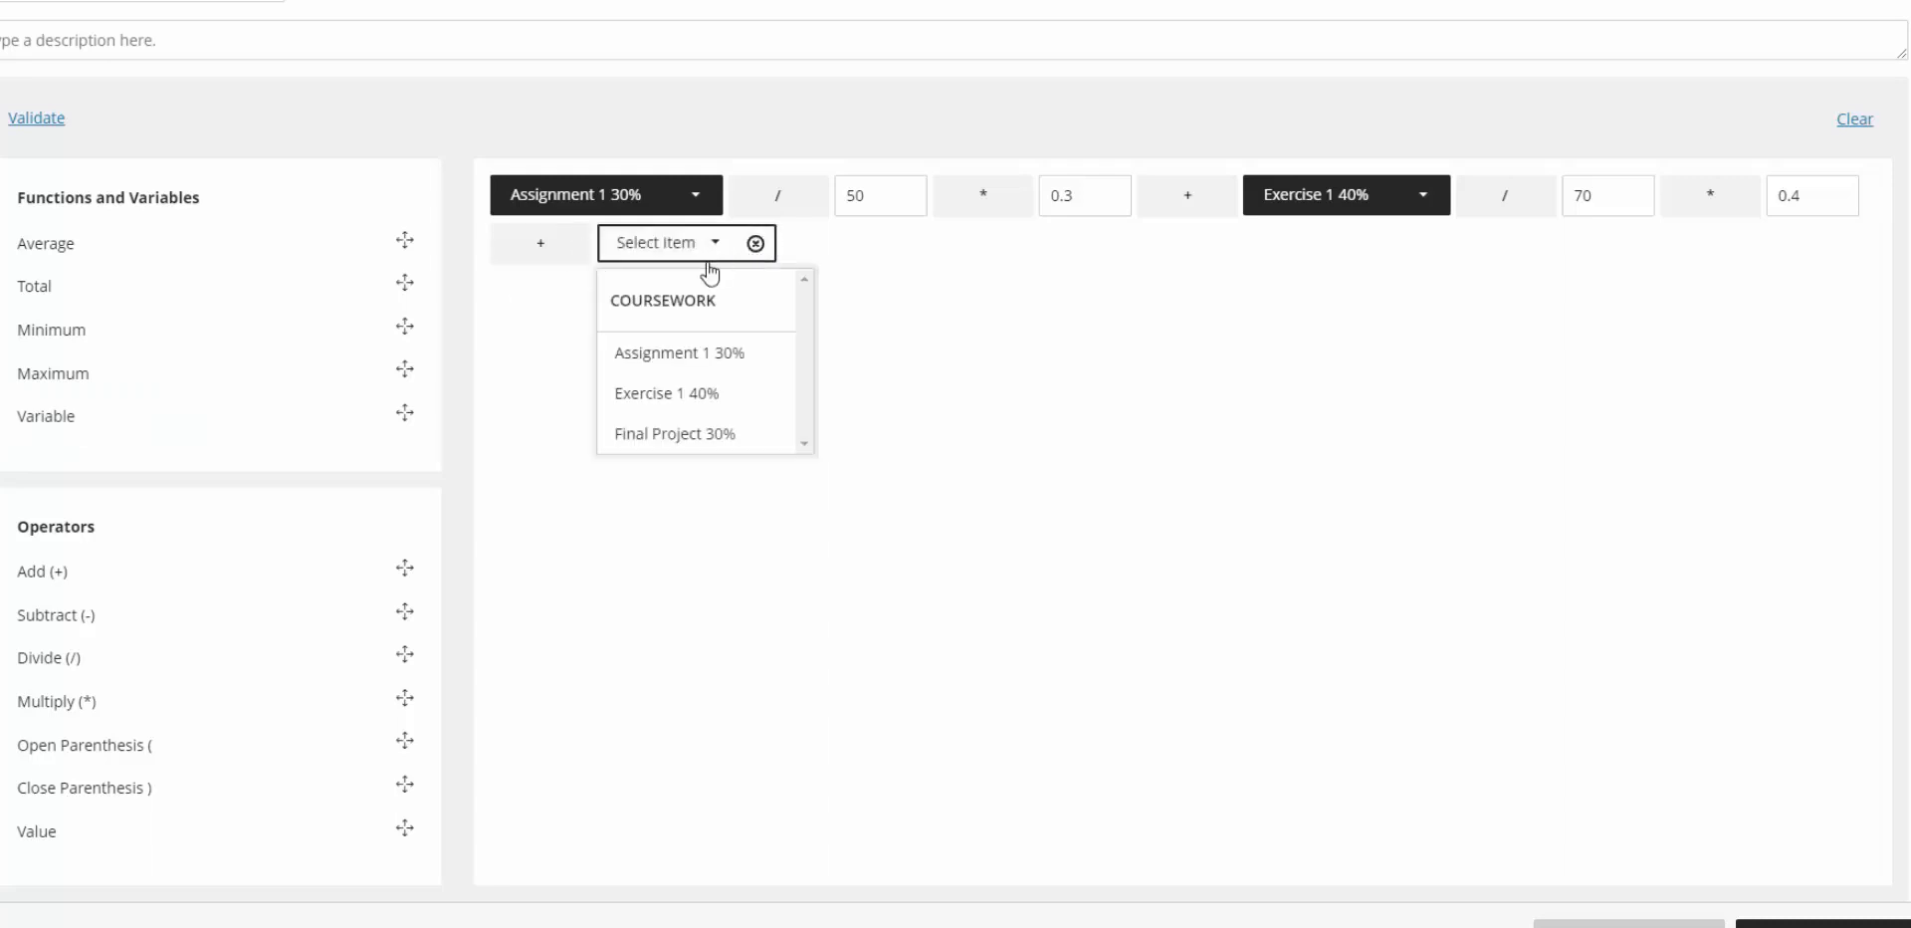
pyautogui.click(657, 435)
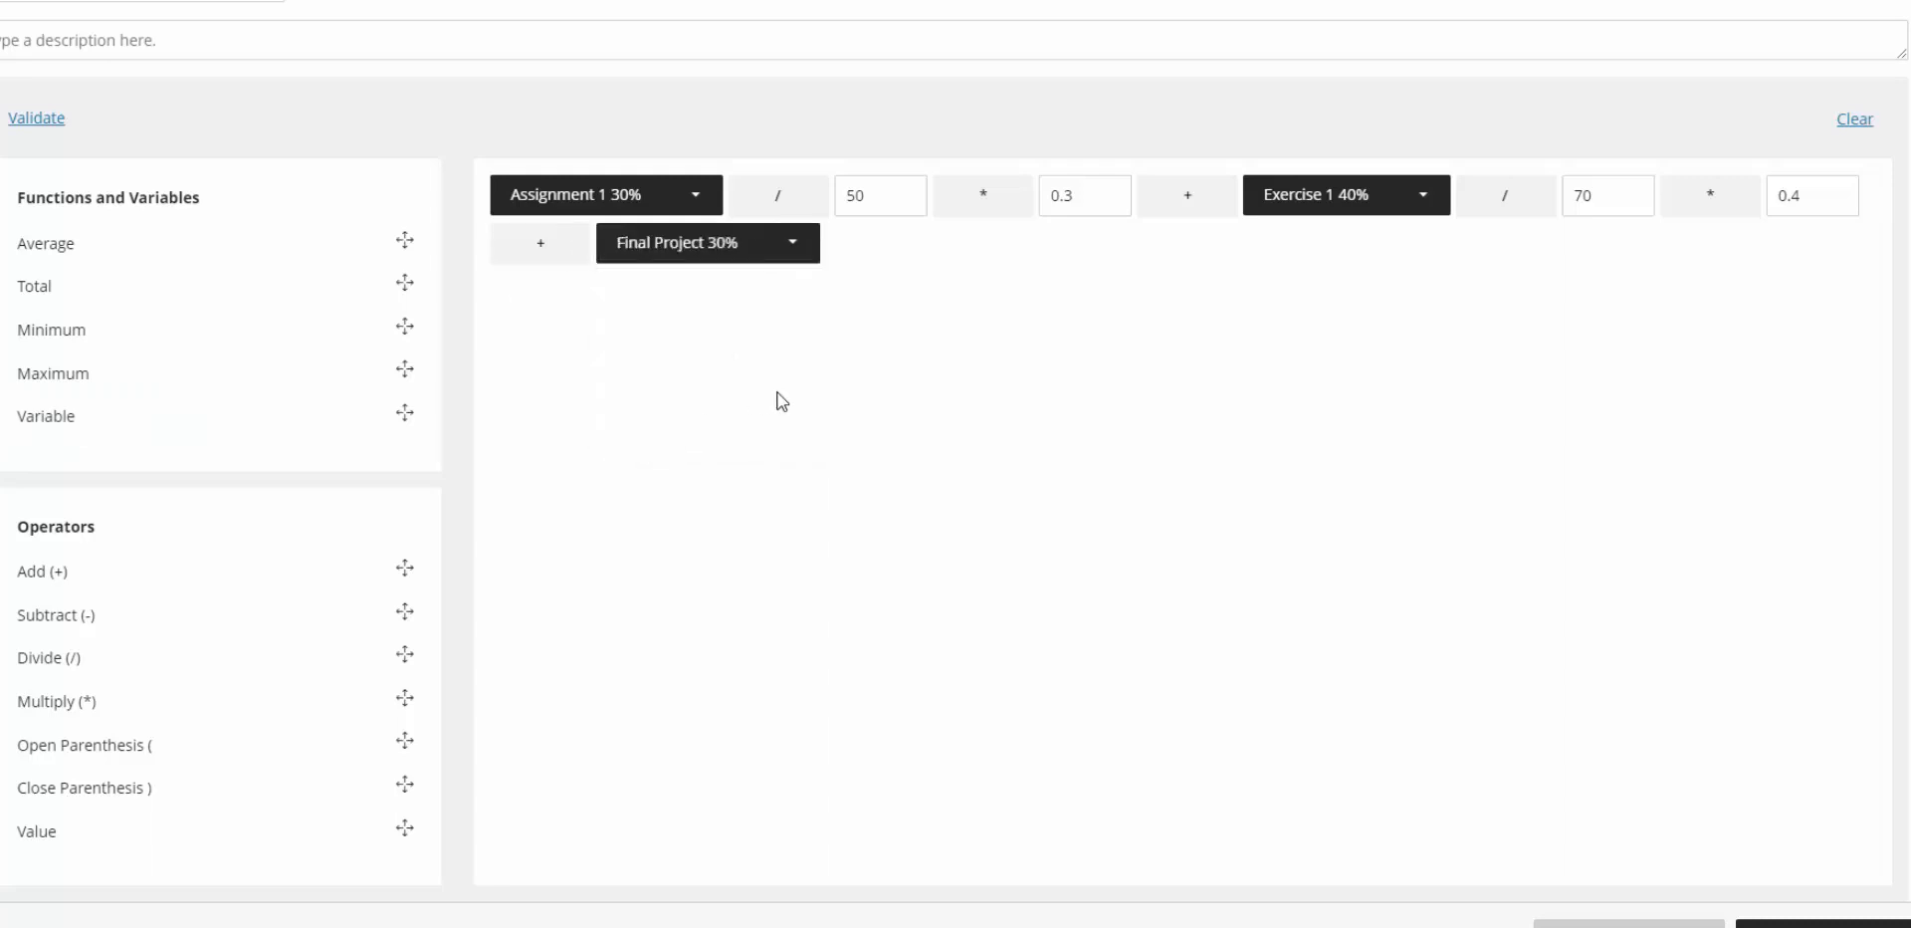
pyautogui.click(113, 676)
pyautogui.click(55, 840)
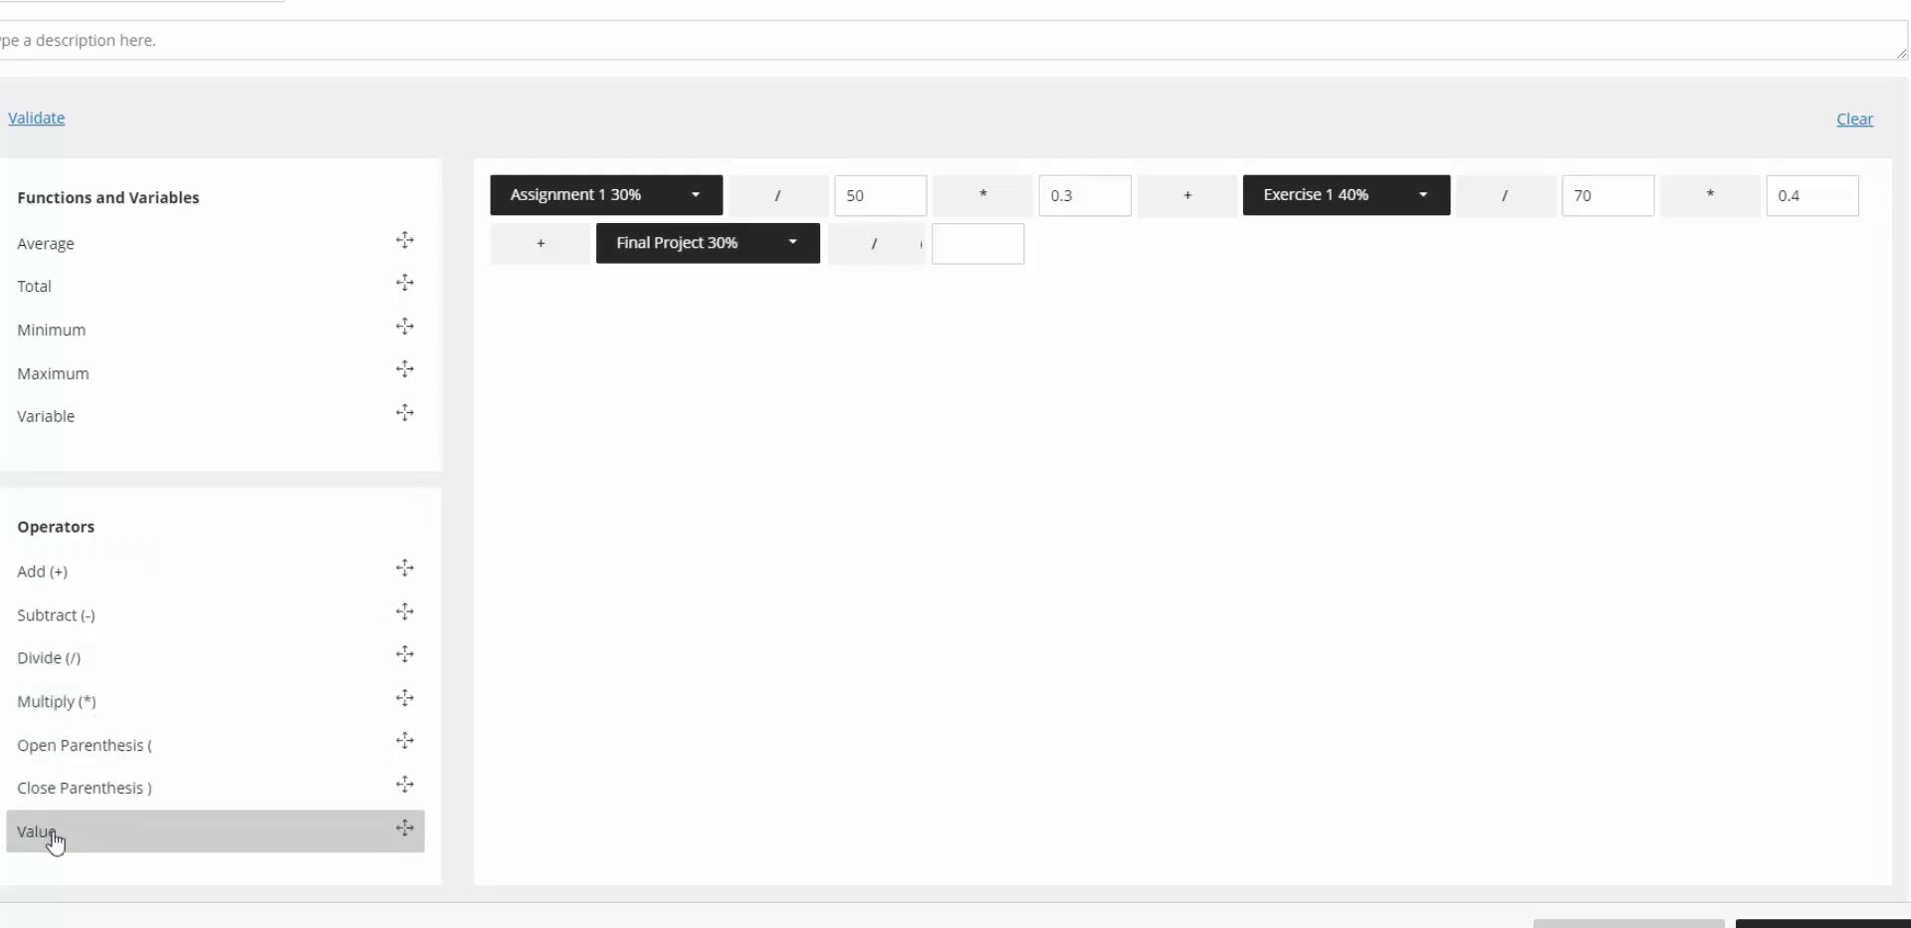
pyautogui.click(955, 255)
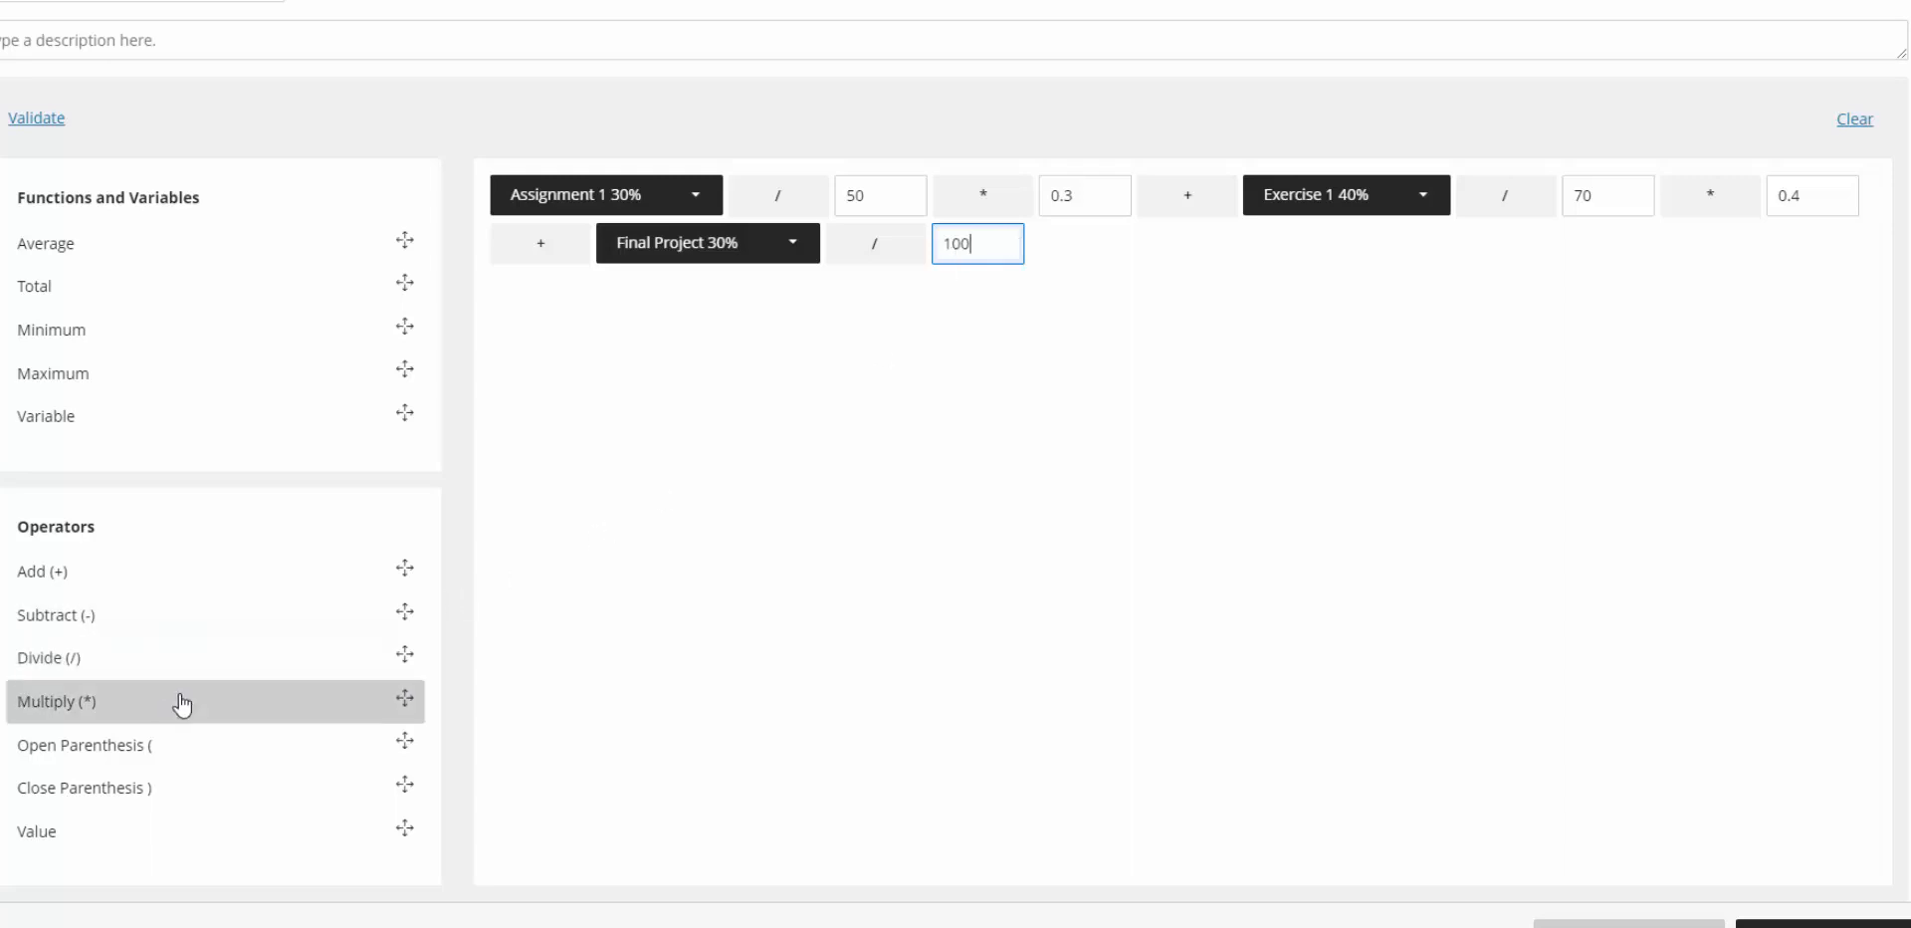
# Step: Multiply the Final Project term of the formula by 0.3
pyautogui.click(145, 707)
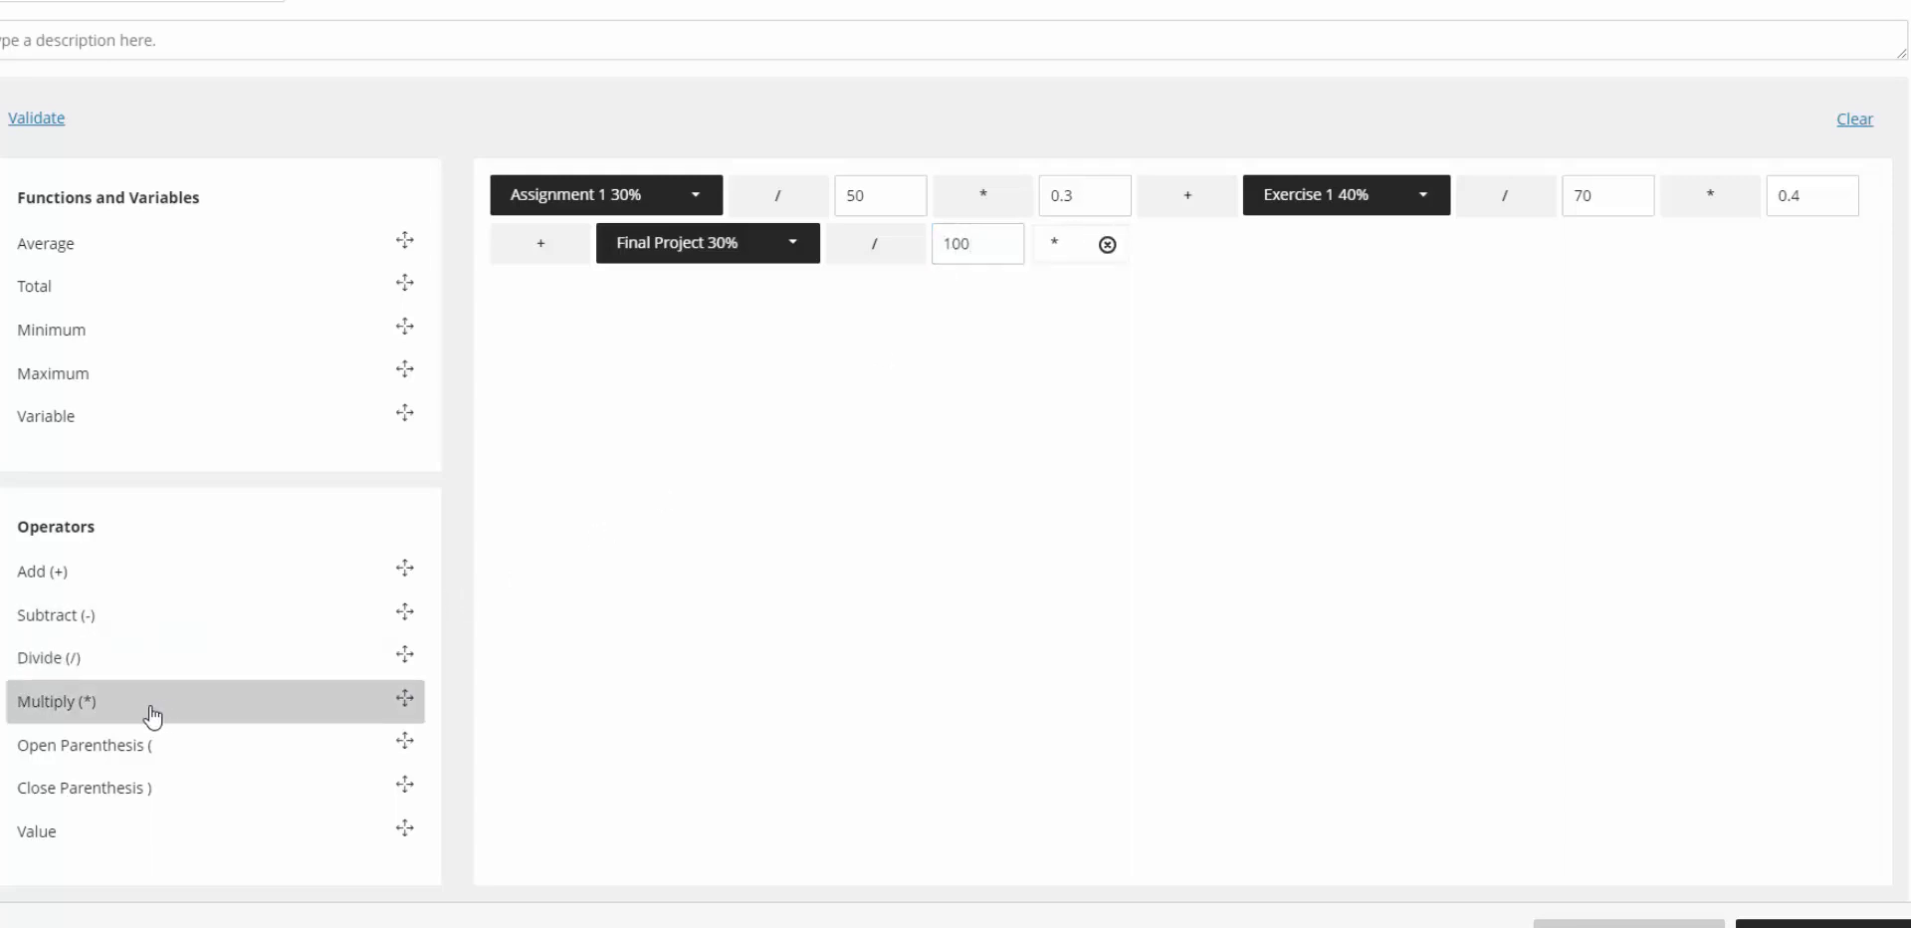
pyautogui.click(94, 831)
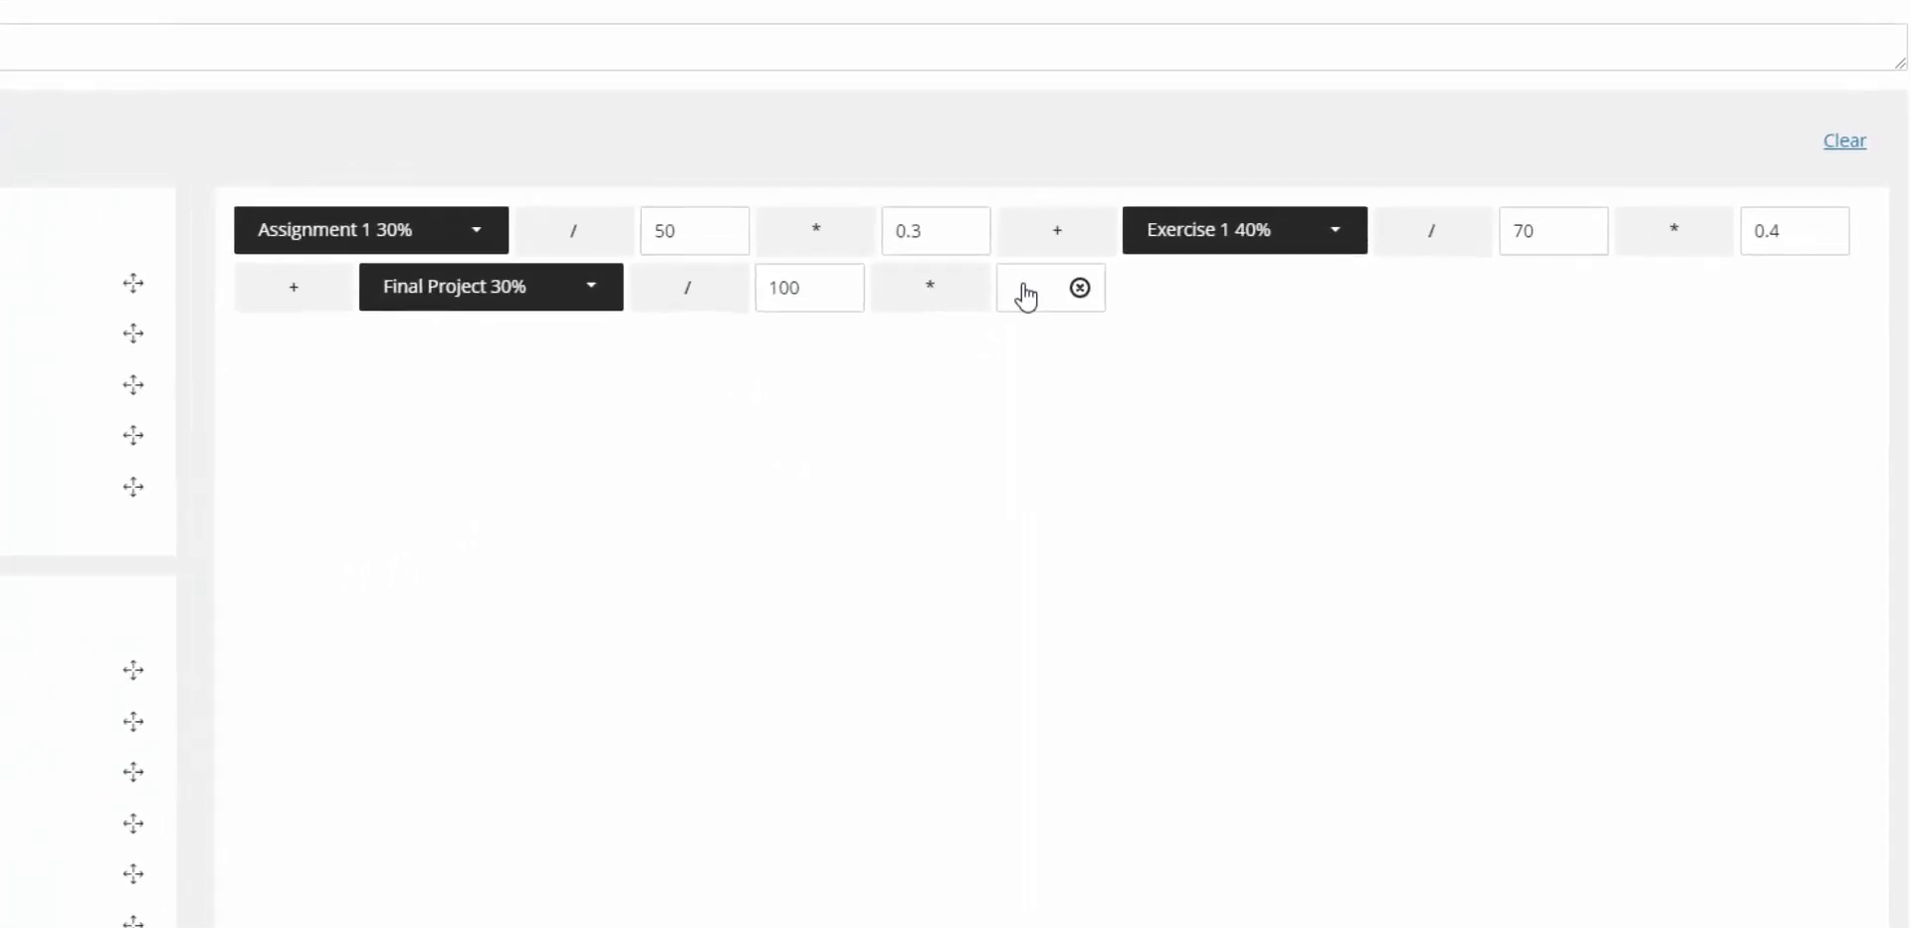
pyautogui.click(1021, 301)
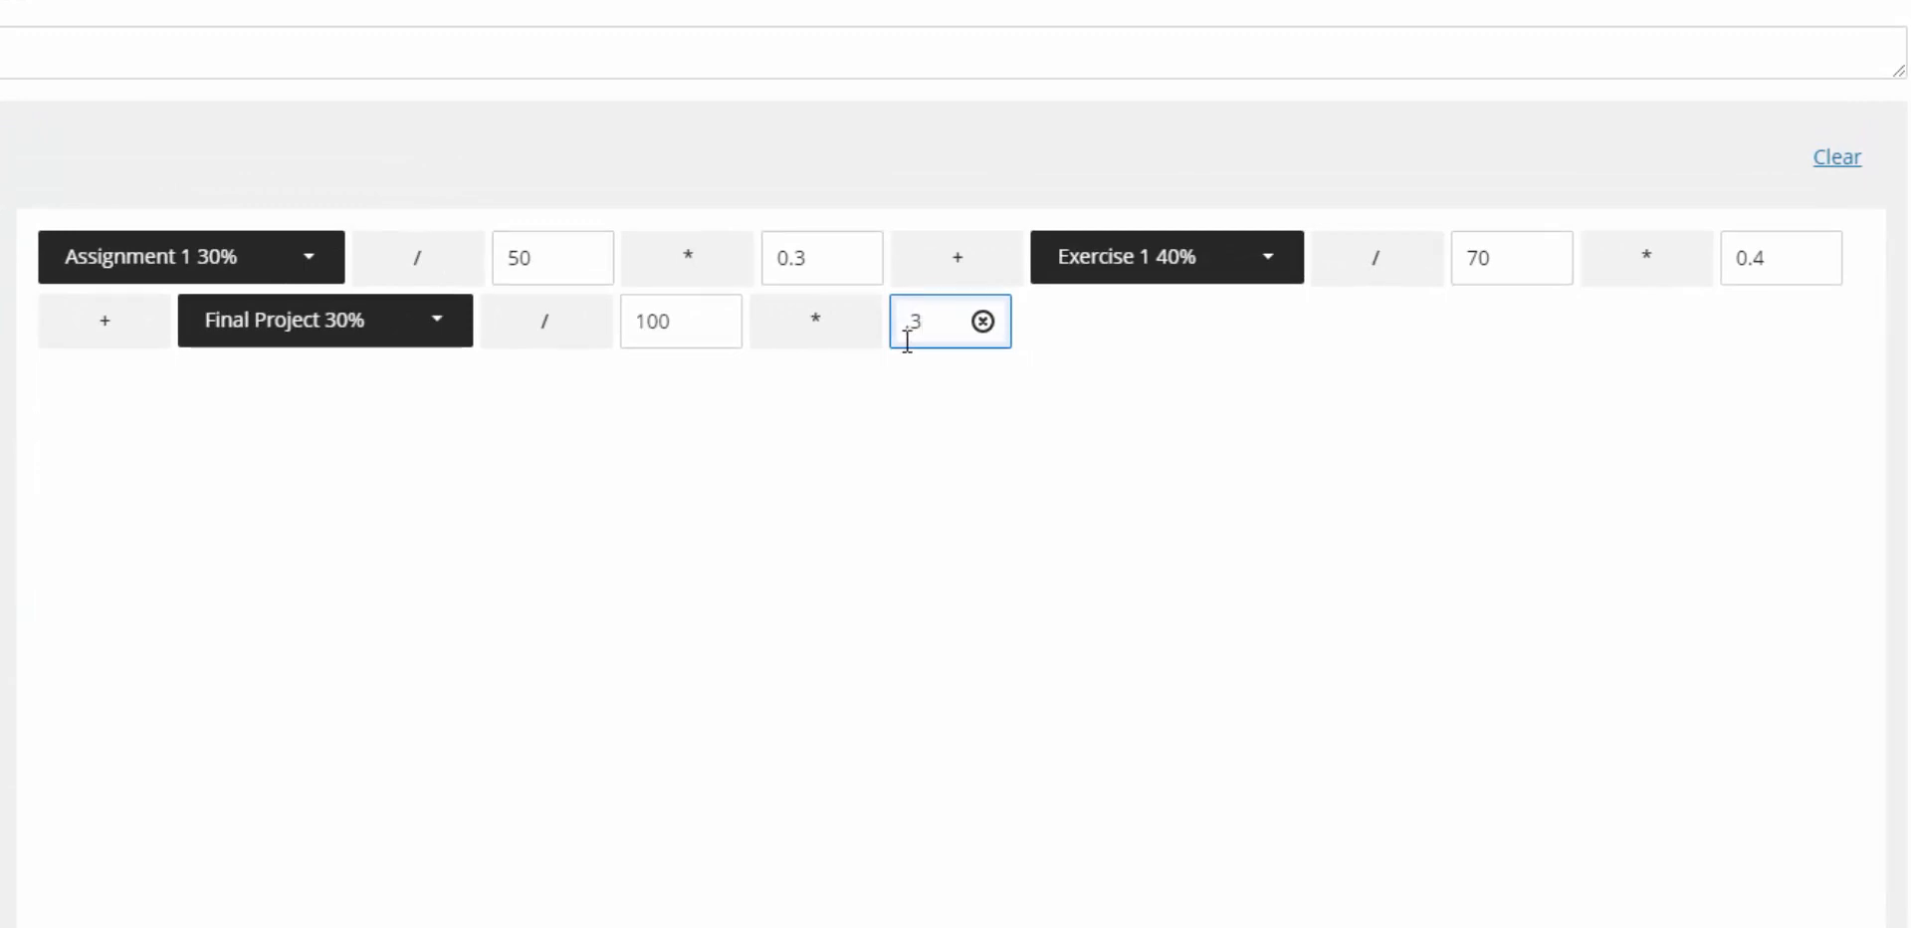
# Step: Enter 0.3 as the multiplier at the end of the Final Project term
pyautogui.write('.3')
pyautogui.click(994, 570)
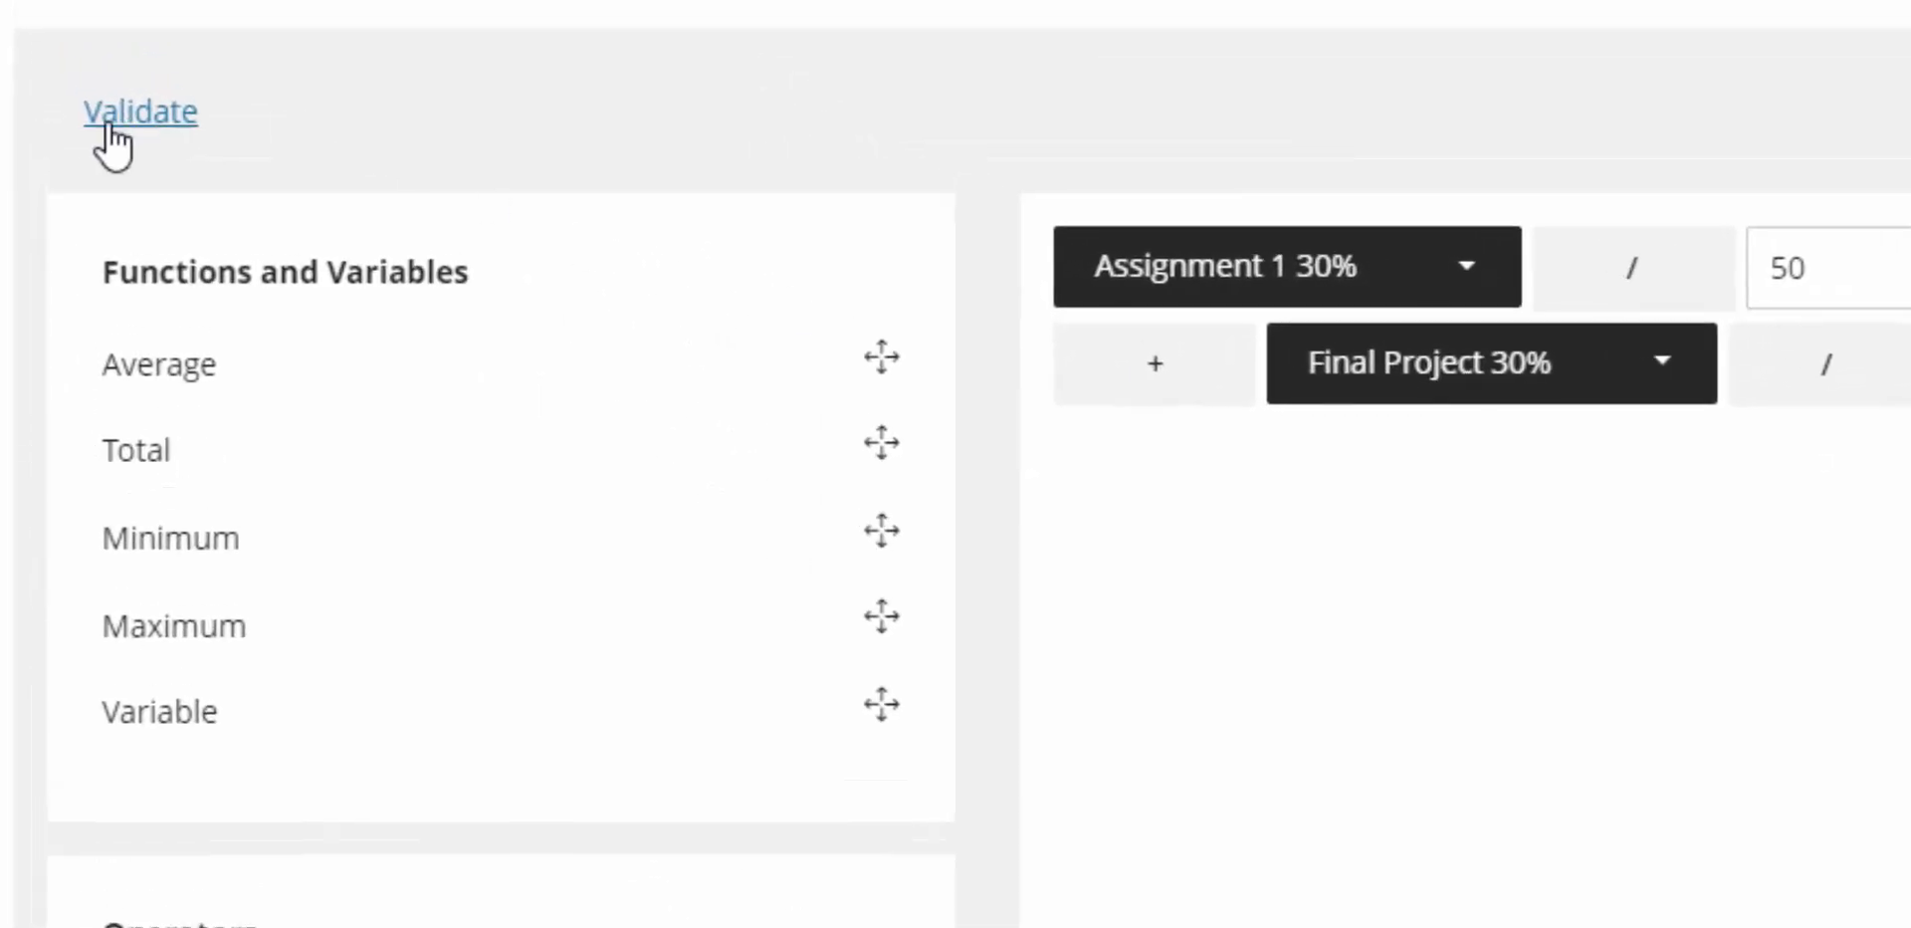
# Step: Validate the completed weighted formula and save the calculation, closing it to return to the gradebook
pyautogui.click(107, 124)
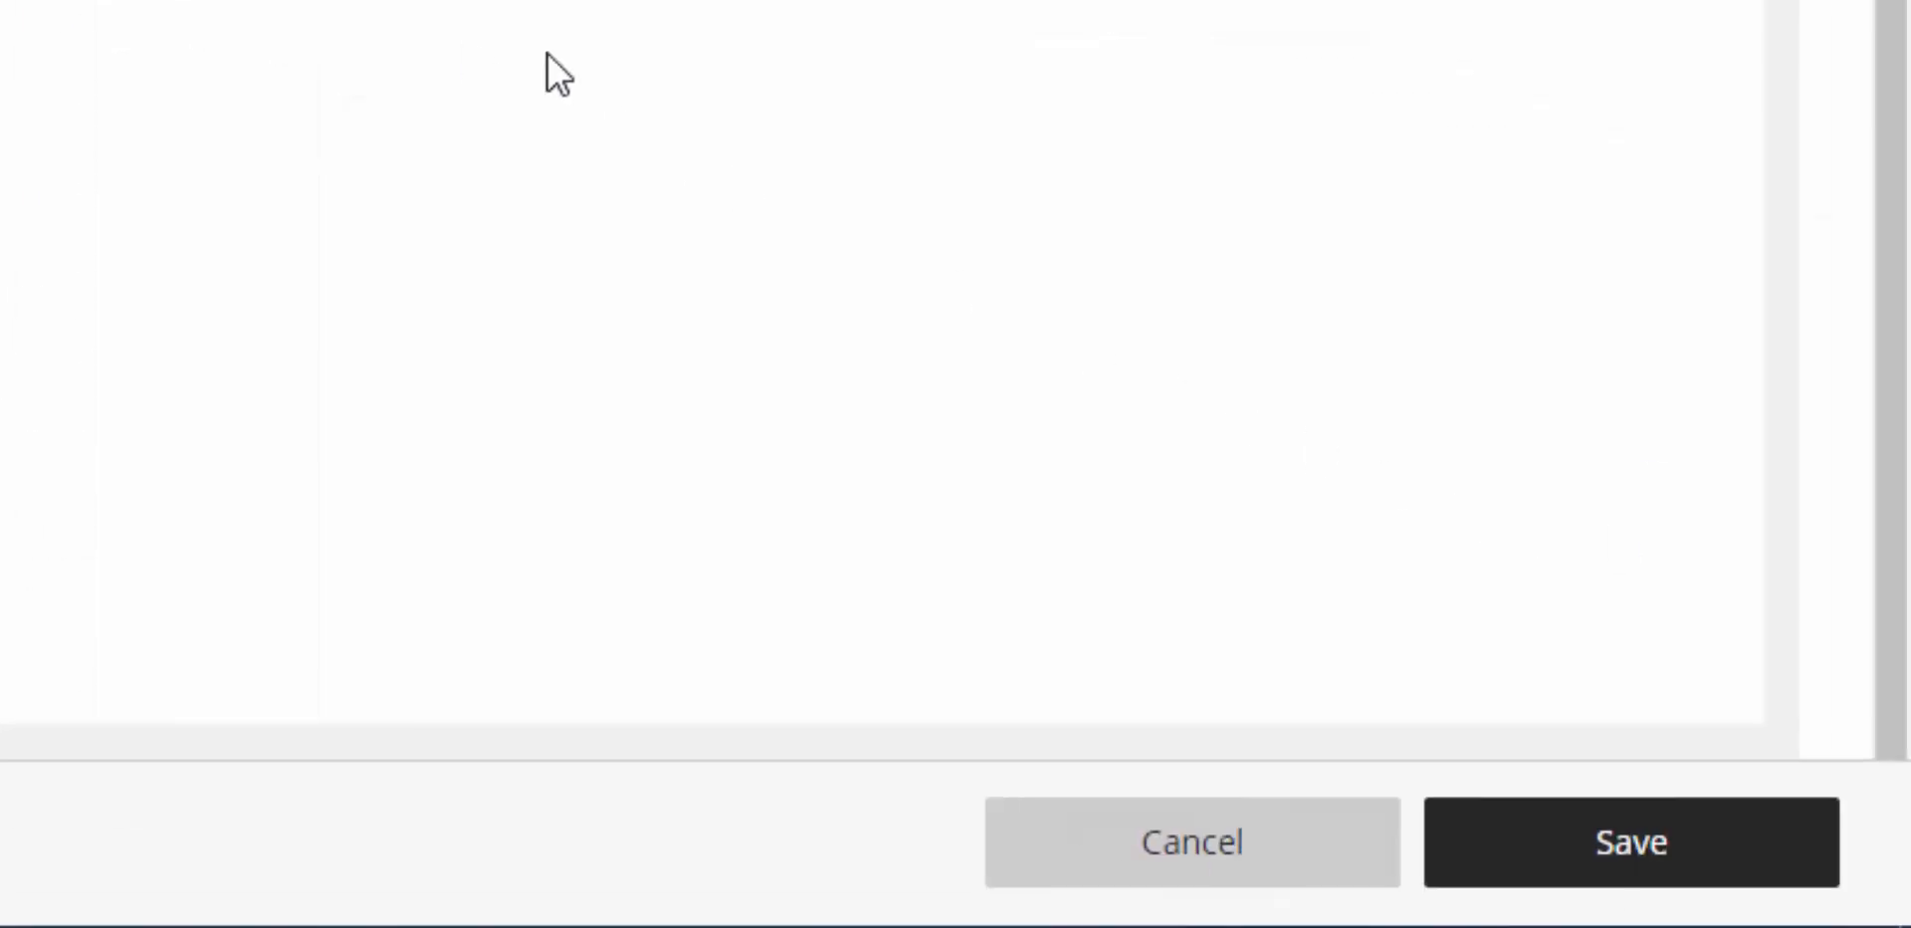
pyautogui.click(1644, 844)
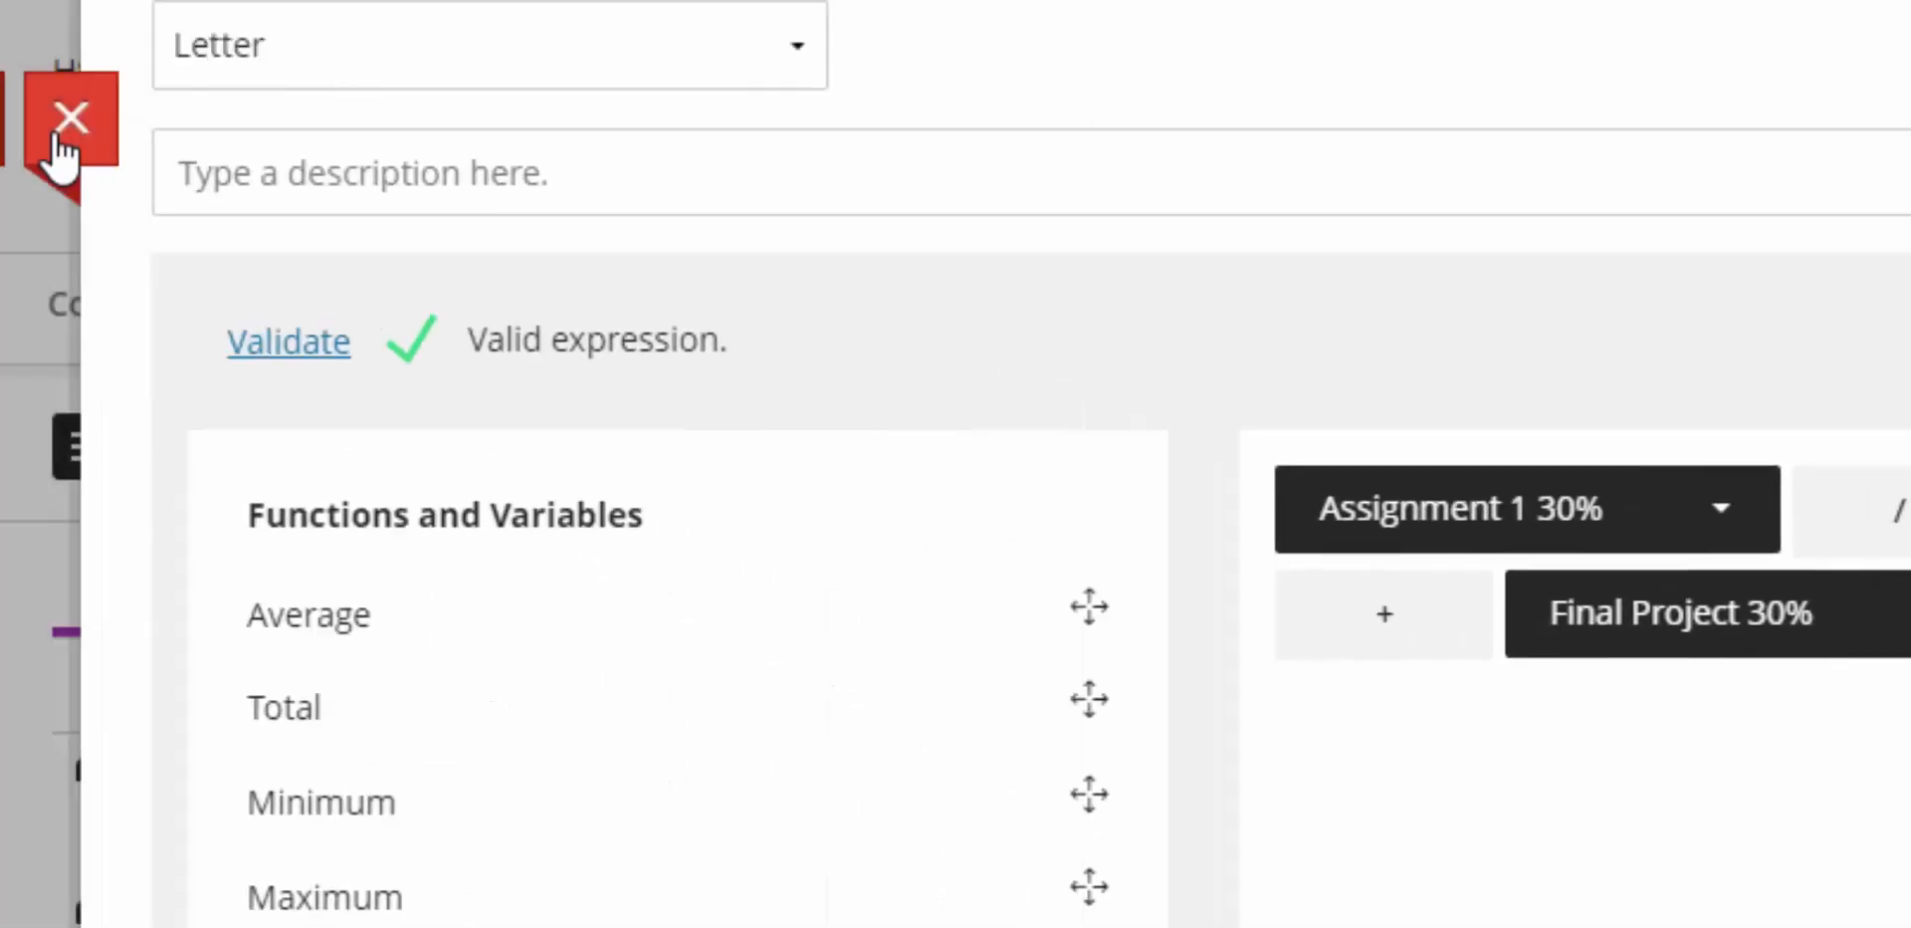
pyautogui.click(62, 135)
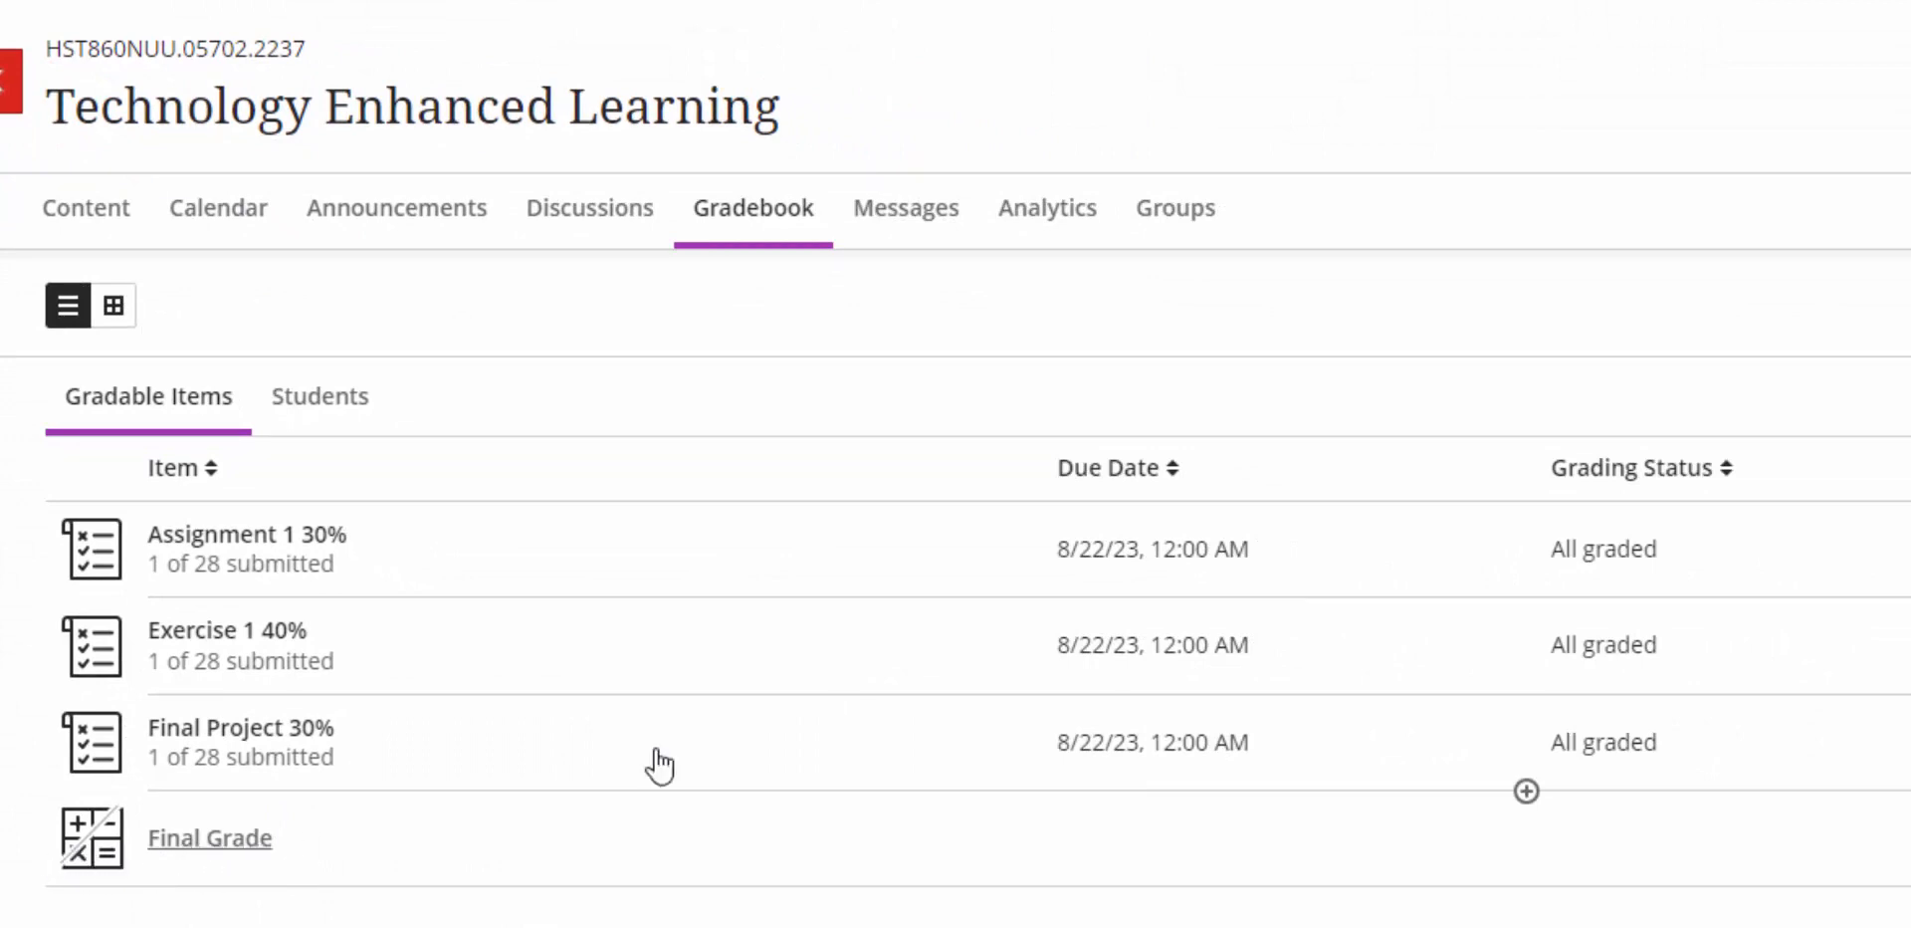
# Step: Review the students' calculated grades in the Final Grade item and return to the list of gradable items
pyautogui.click(218, 848)
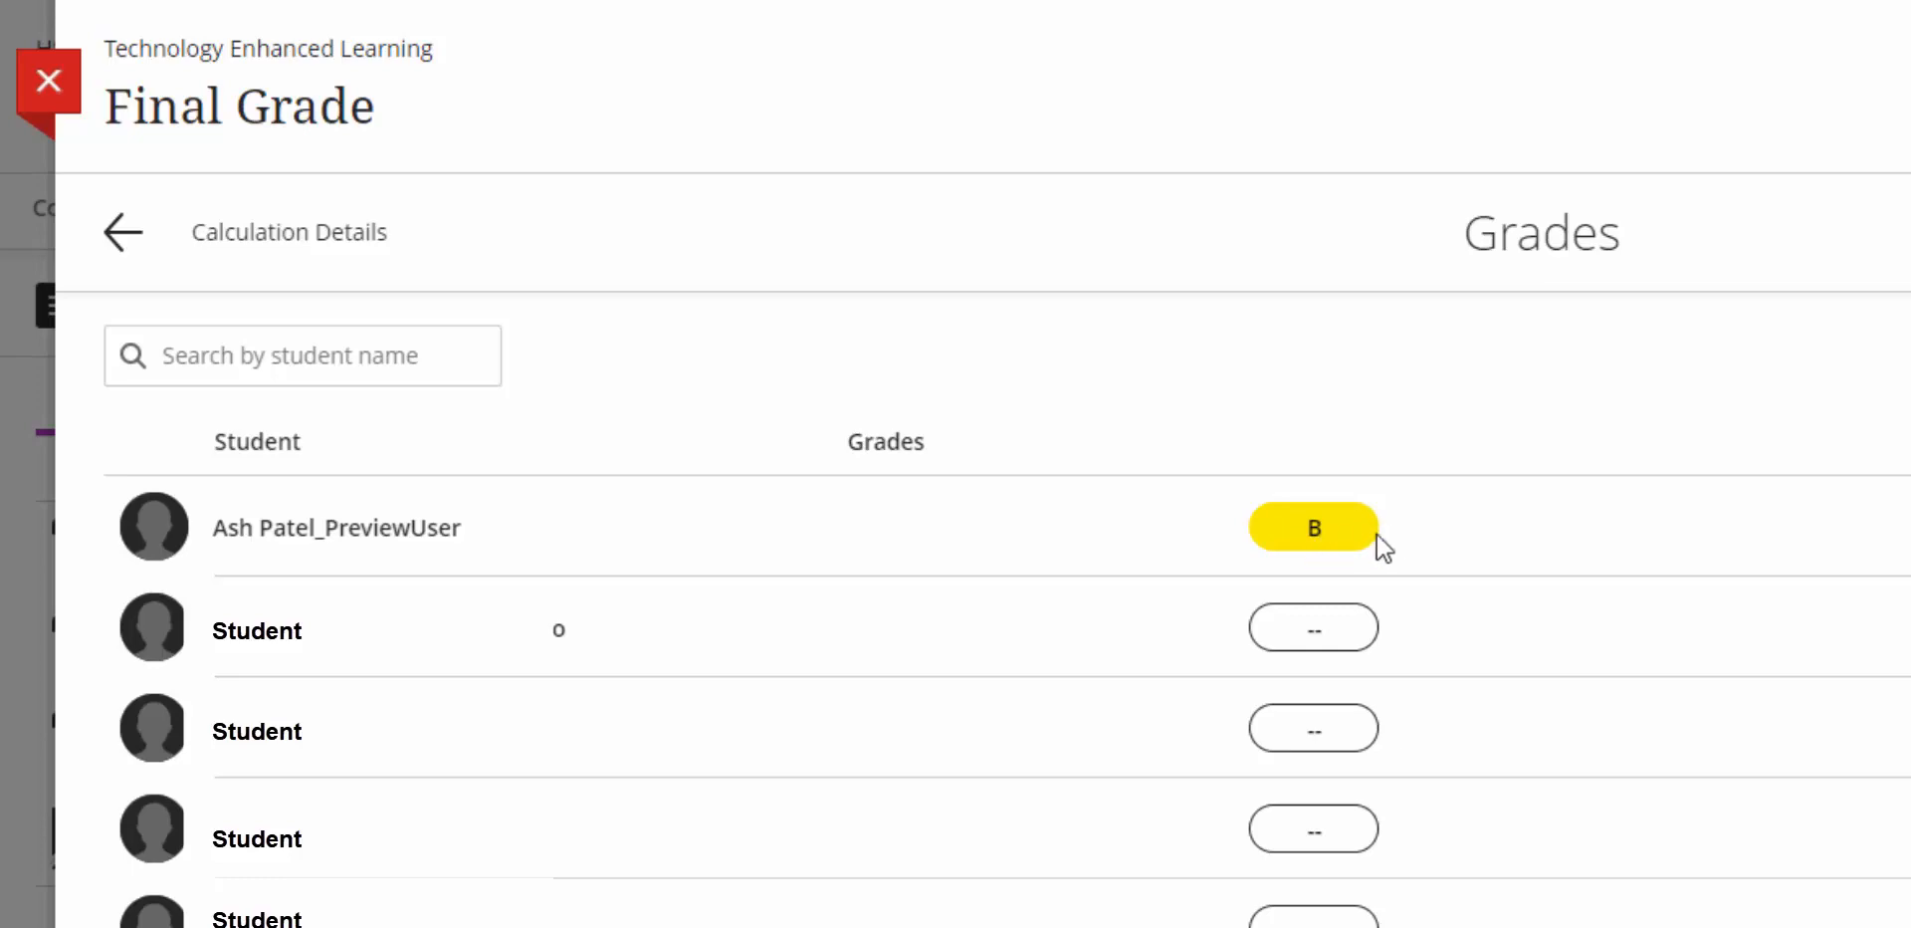
pyautogui.click(46, 82)
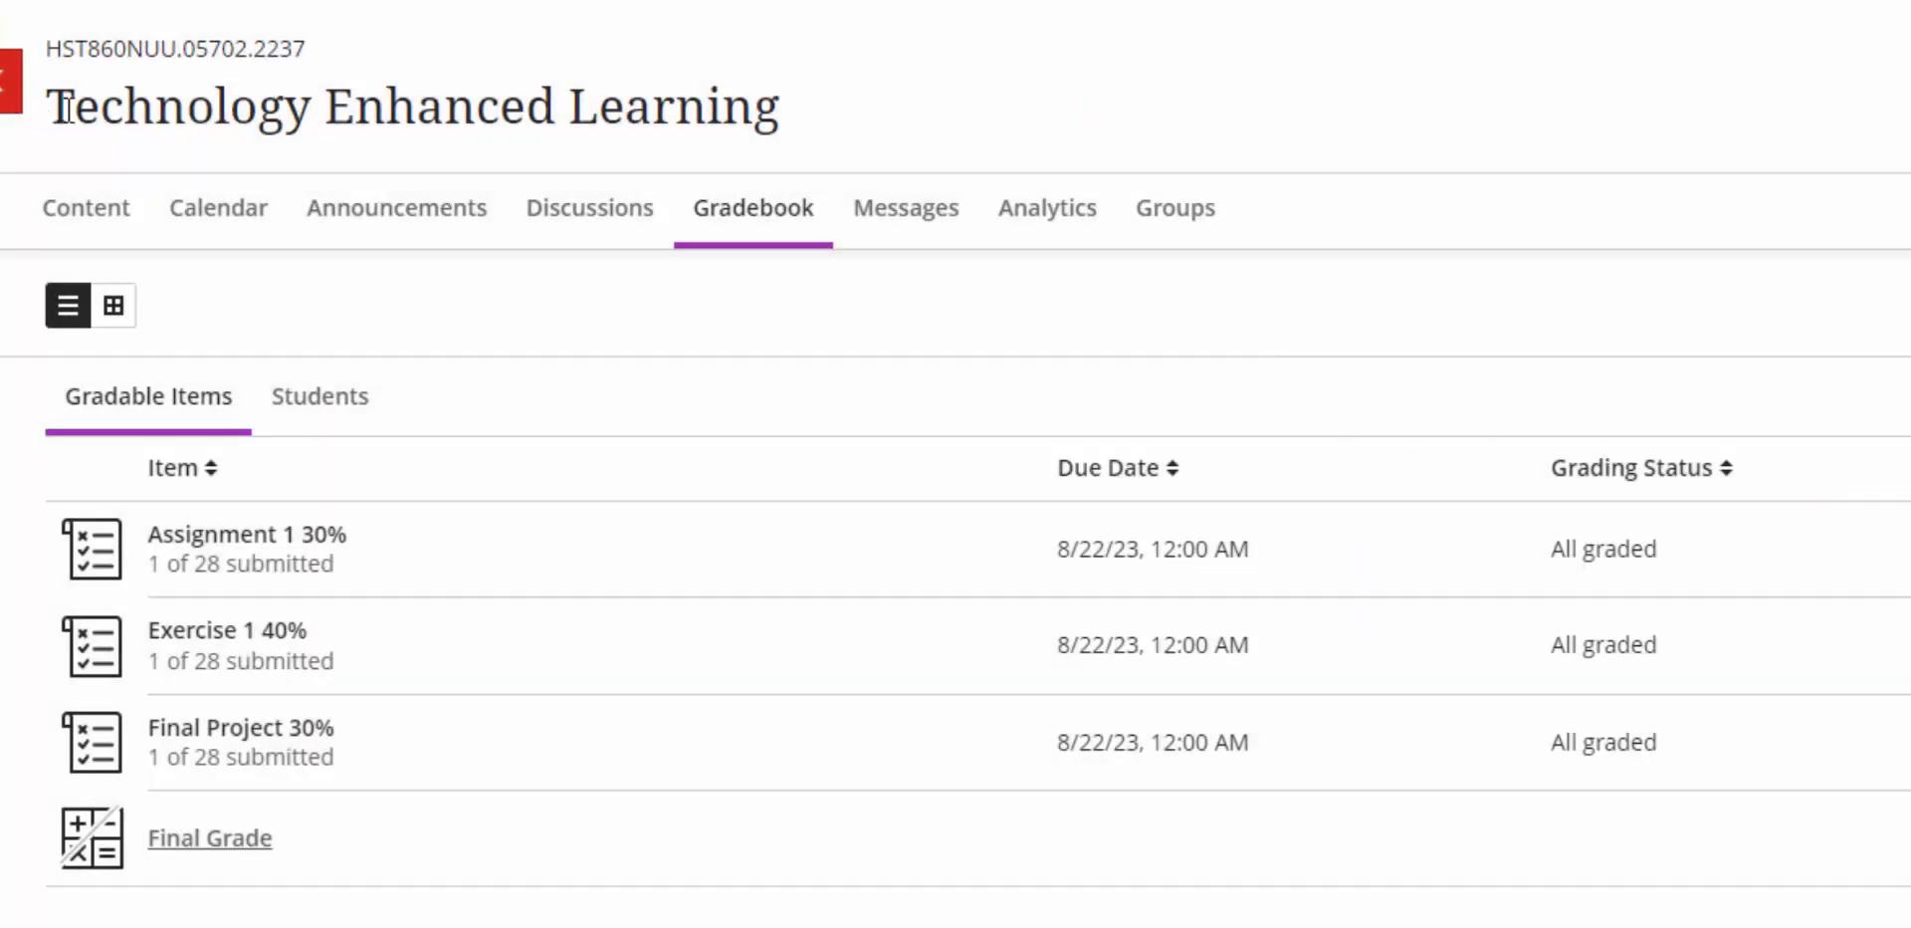